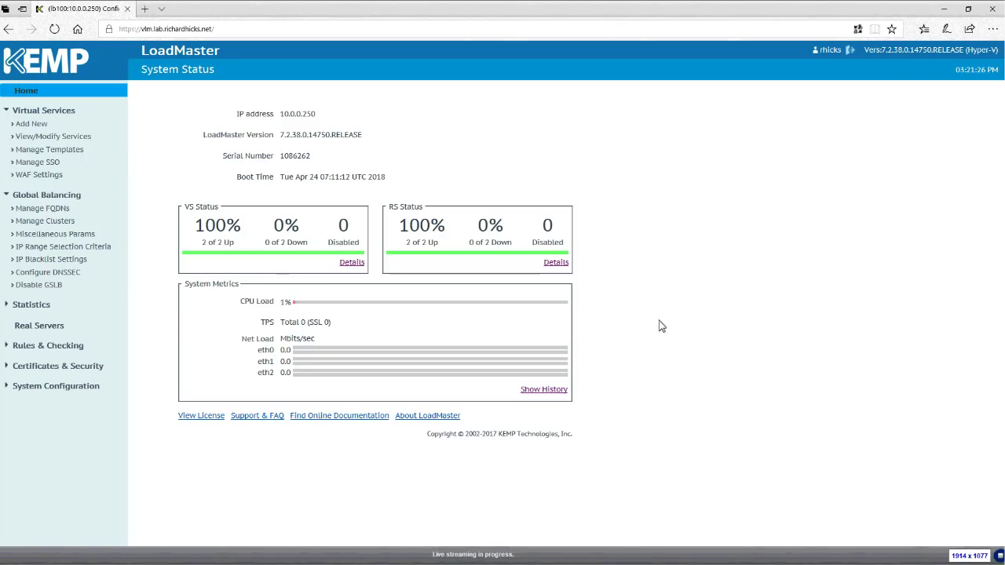
# - Create a TCP virtual service named SSTP at address 192.168.1.235 on port 443
pyautogui.click(33, 123)
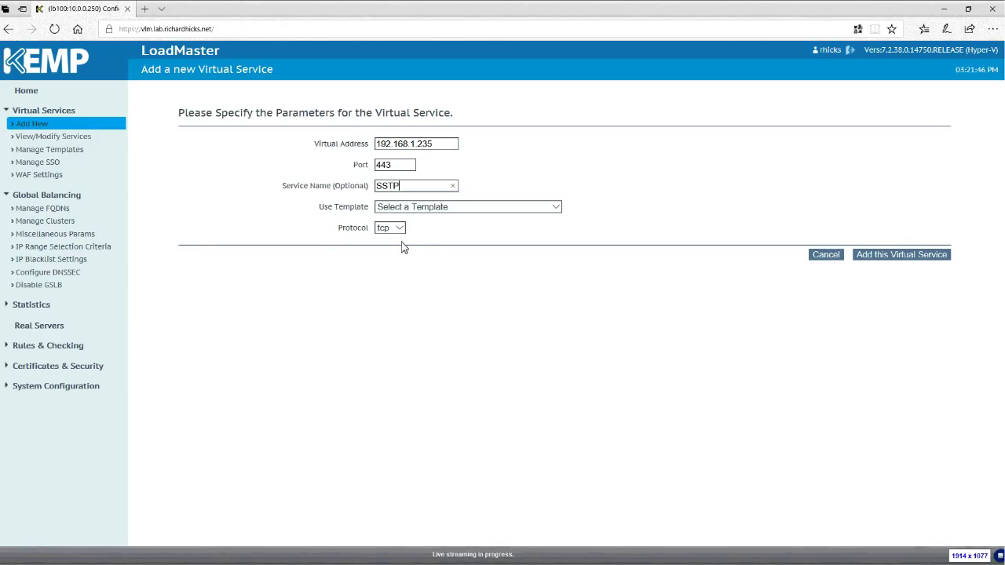
pyautogui.click(872, 256)
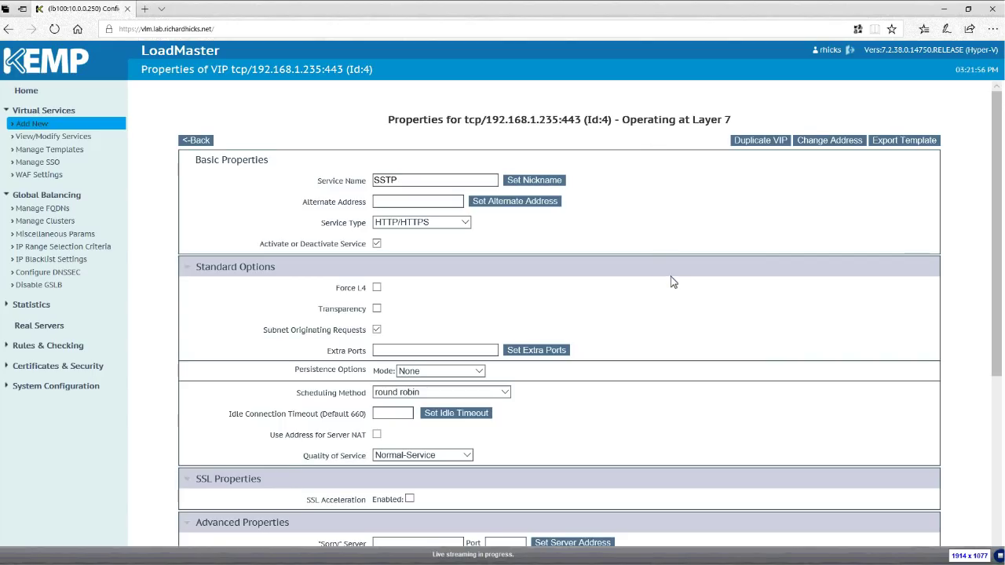
# - Set the SSTP service's scheduling method to least connection and its persistence mode to Source IP Address
pyautogui.scroll(-2, 647, 244)
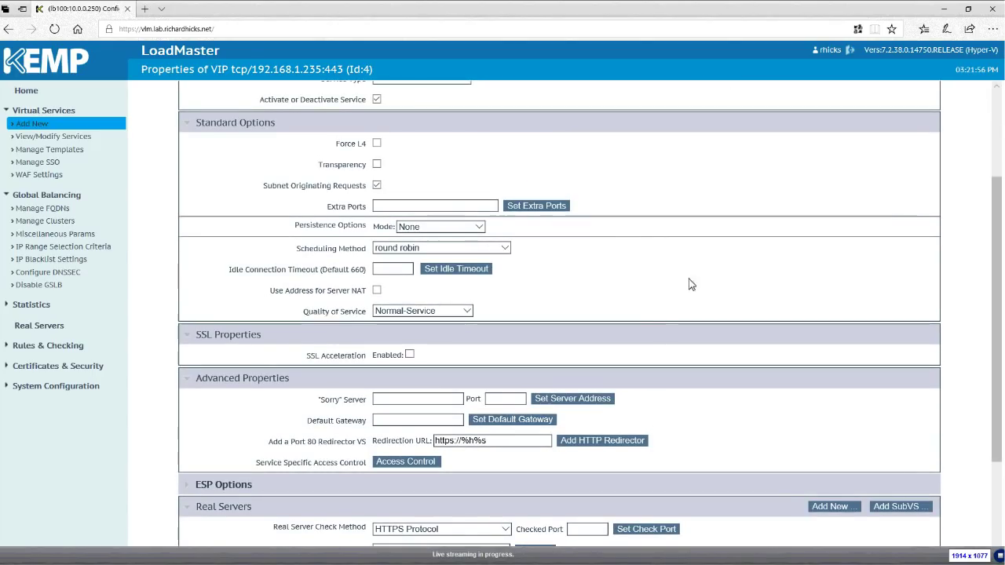
pyautogui.click(506, 250)
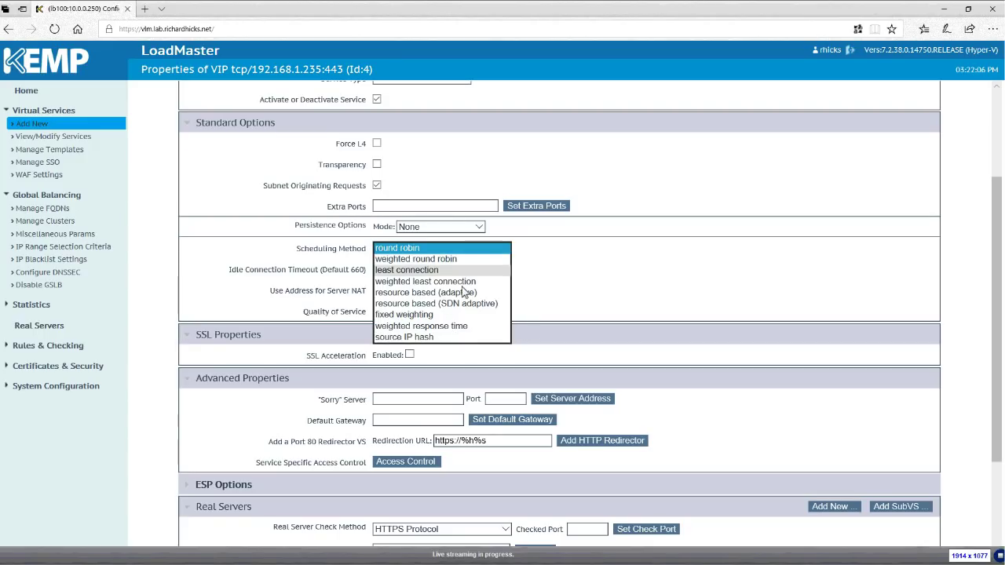
pyautogui.click(445, 272)
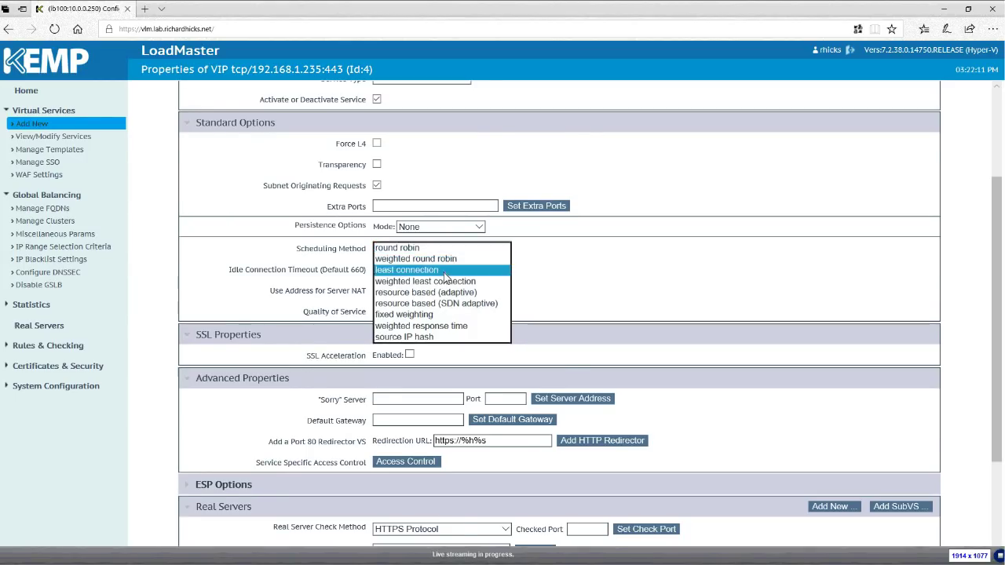
pyautogui.click(468, 372)
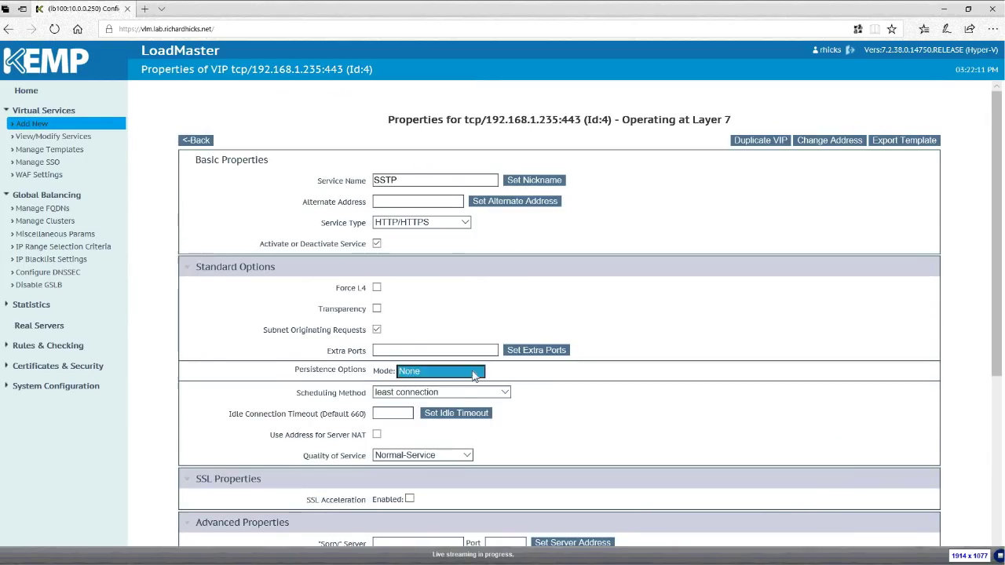
pyautogui.click(468, 383)
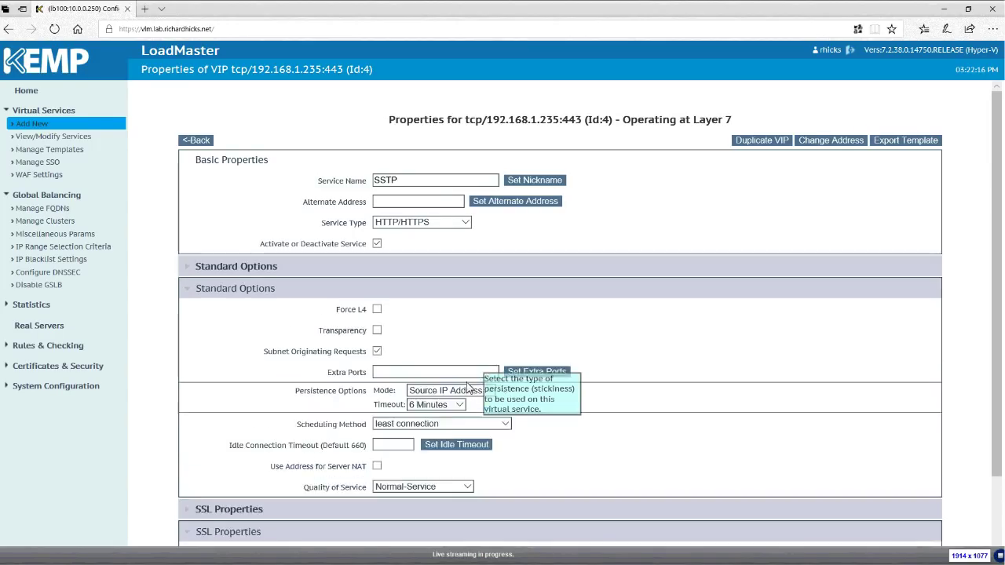
pyautogui.scroll(-1, 688, 412)
pyautogui.scroll(-1, 689, 399)
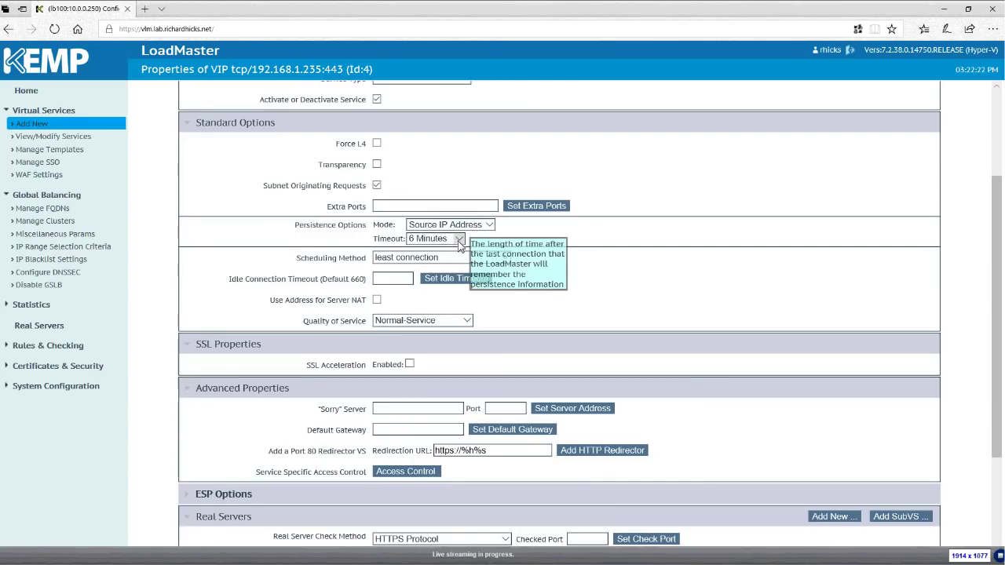
# - Set the real server check method to TCP Connection Only with checked port 443
pyautogui.scroll(-3, 794, 301)
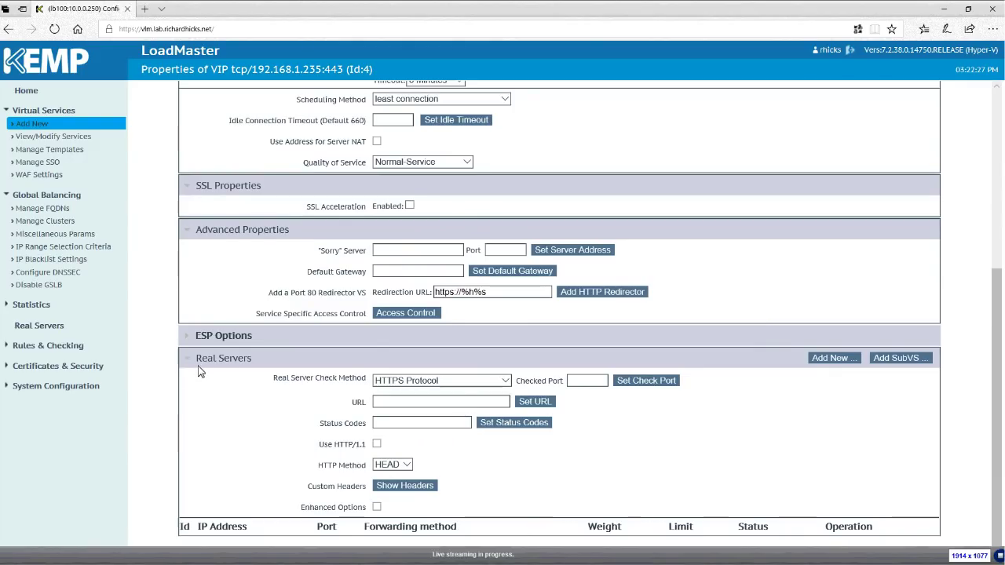
pyautogui.click(458, 382)
pyautogui.click(463, 392)
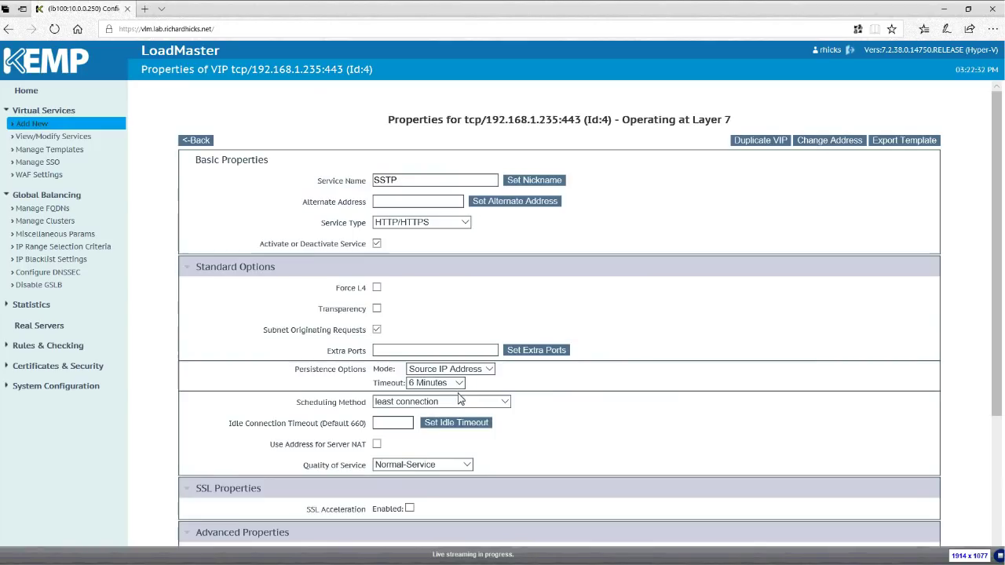
pyautogui.scroll(-3, 459, 400)
pyautogui.click(584, 492)
pyautogui.write('443')
pyautogui.click(635, 485)
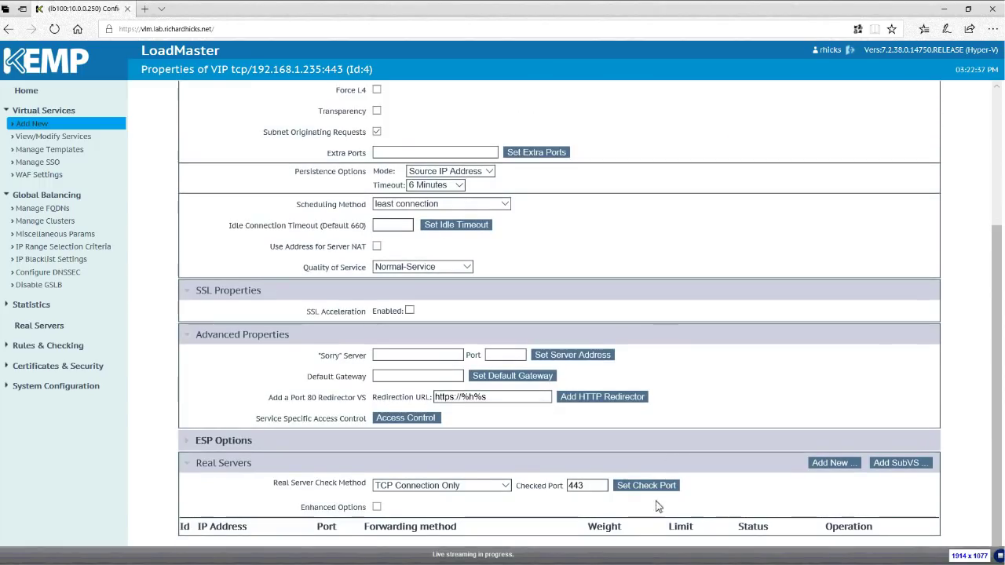
# - Add real server 192.168.1.230 on port 443 to the SSTP service
pyautogui.click(826, 465)
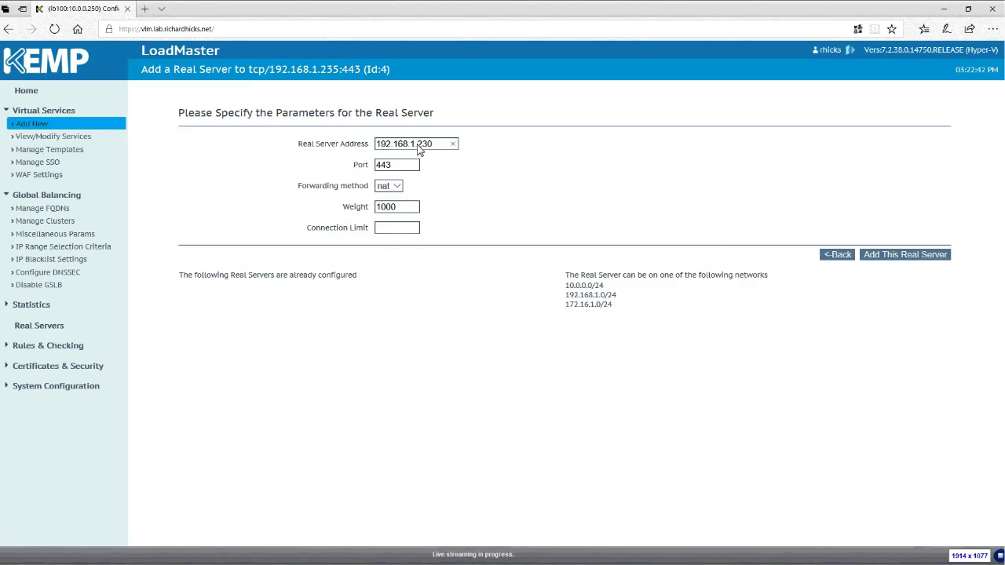
pyautogui.click(905, 256)
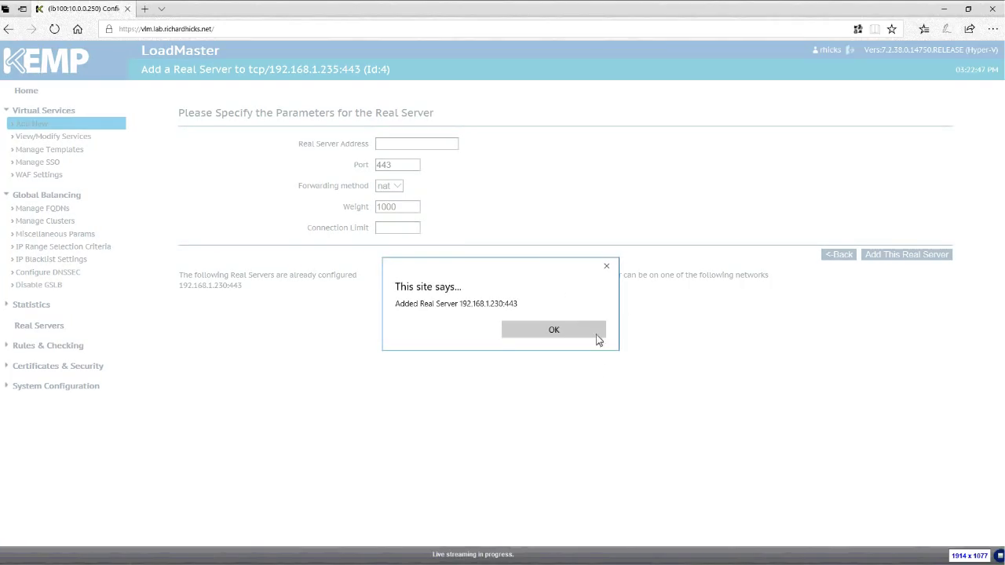
pyautogui.click(585, 336)
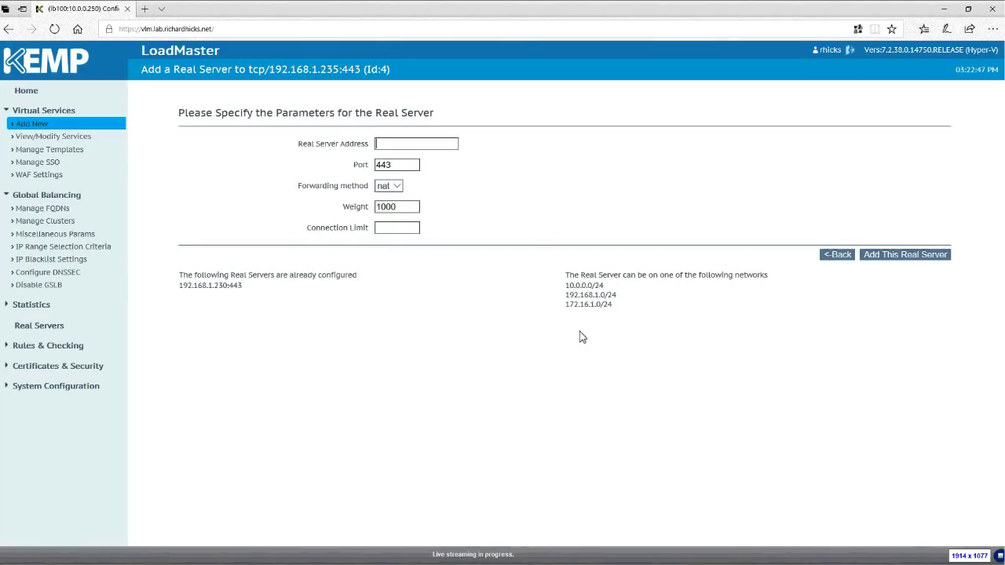
# - Add real server 192.168.1.231 on port 443 and return to the service's properties
pyautogui.click(410, 147)
pyautogui.write('192.138')
pyautogui.doubleClick(410, 147)
pyautogui.write('19')
pyautogui.click(923, 256)
pyautogui.click(583, 349)
pyautogui.click(838, 256)
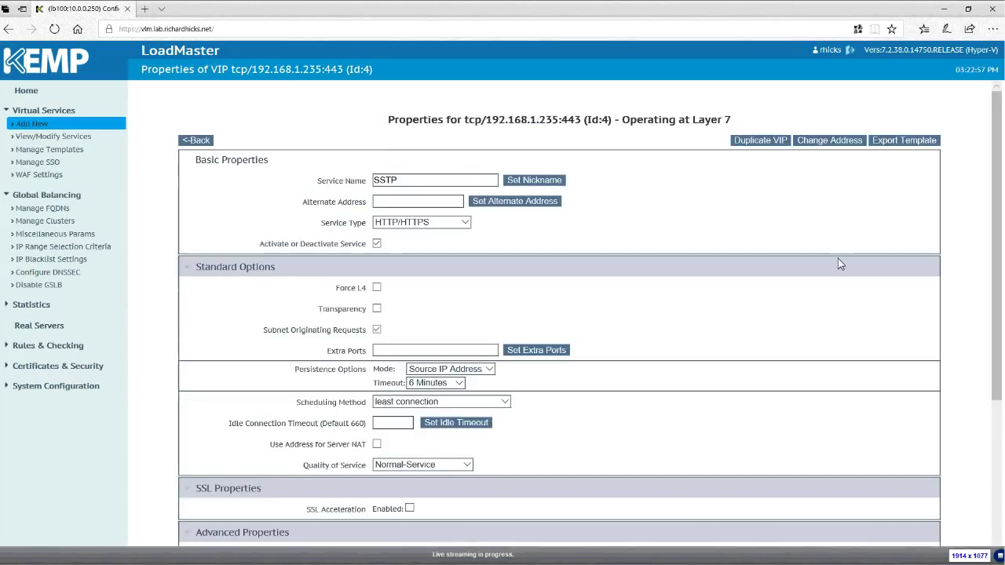
# - Review the SSTP service's properties and return to the virtual services list to check its status
pyautogui.scroll(-3, 838, 263)
pyautogui.scroll(3, 594, 478)
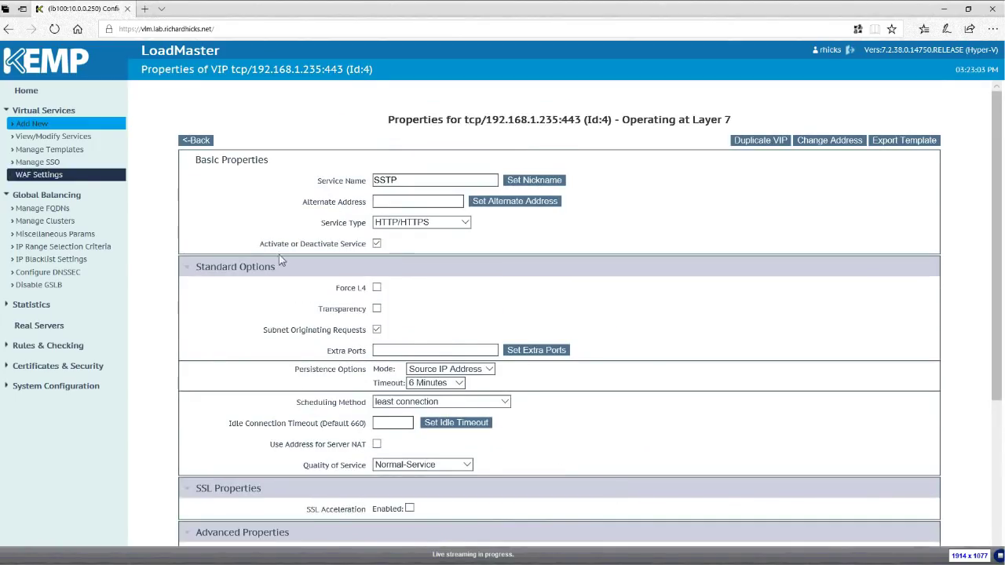
pyautogui.click(189, 139)
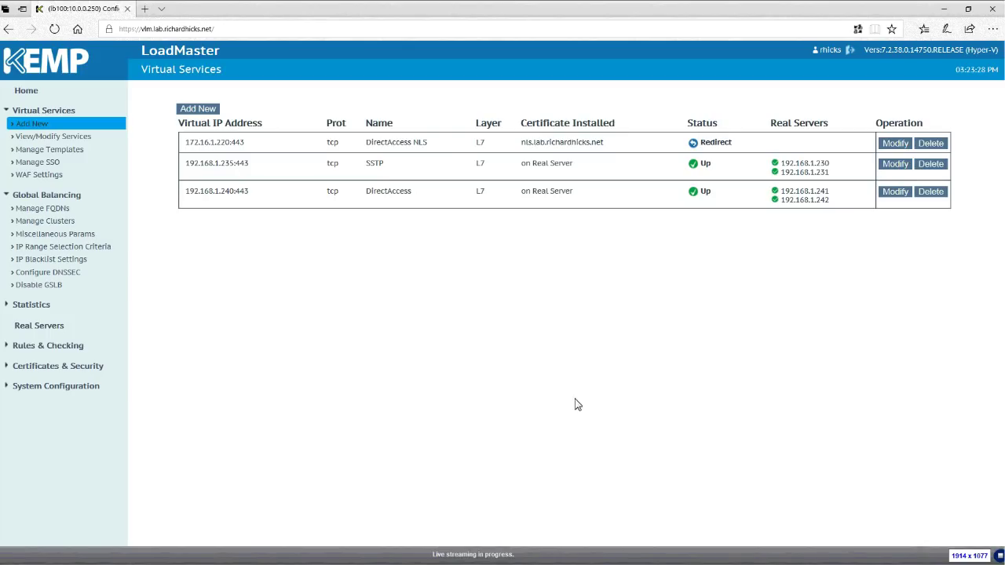
# - Reopen the SSTP virtual service for modification and enable SSL acceleration, accepting the temporary certificate
pyautogui.click(896, 164)
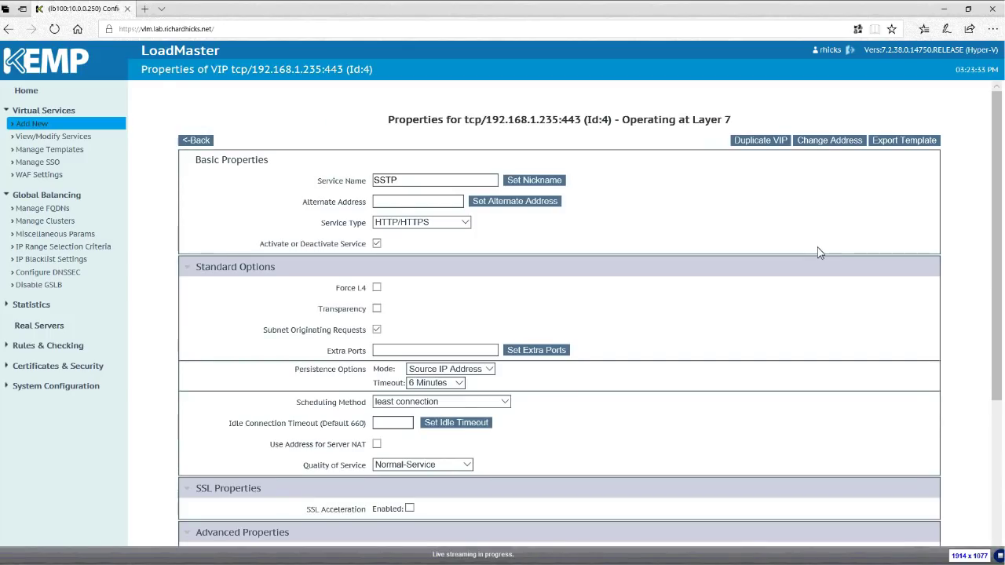
pyautogui.scroll(-3, 752, 336)
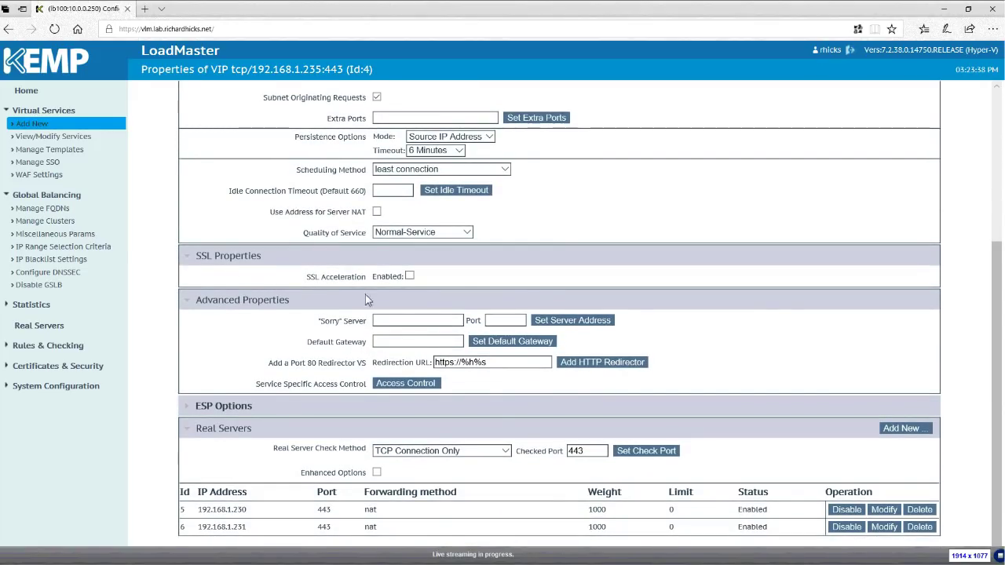
pyautogui.click(410, 278)
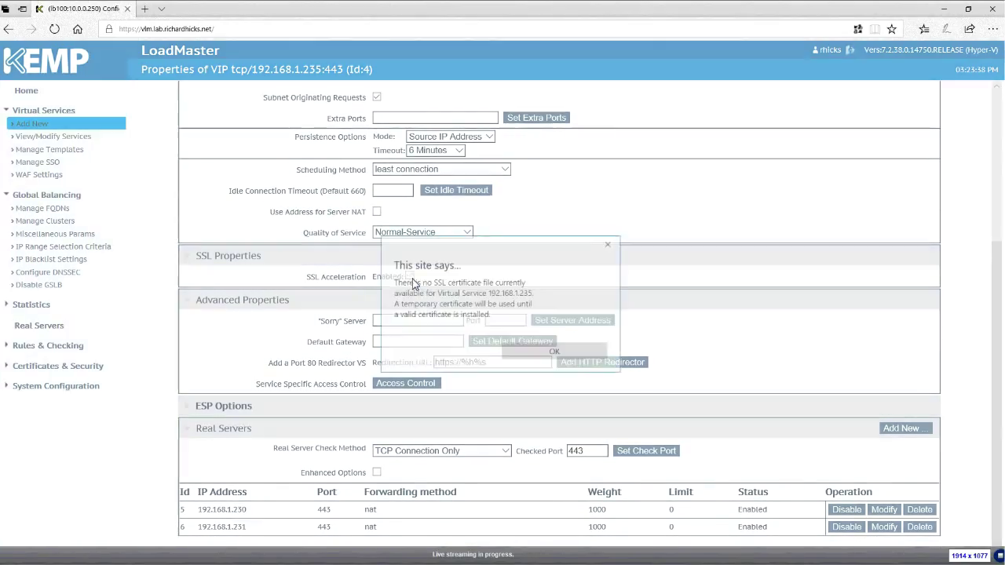
pyautogui.click(581, 352)
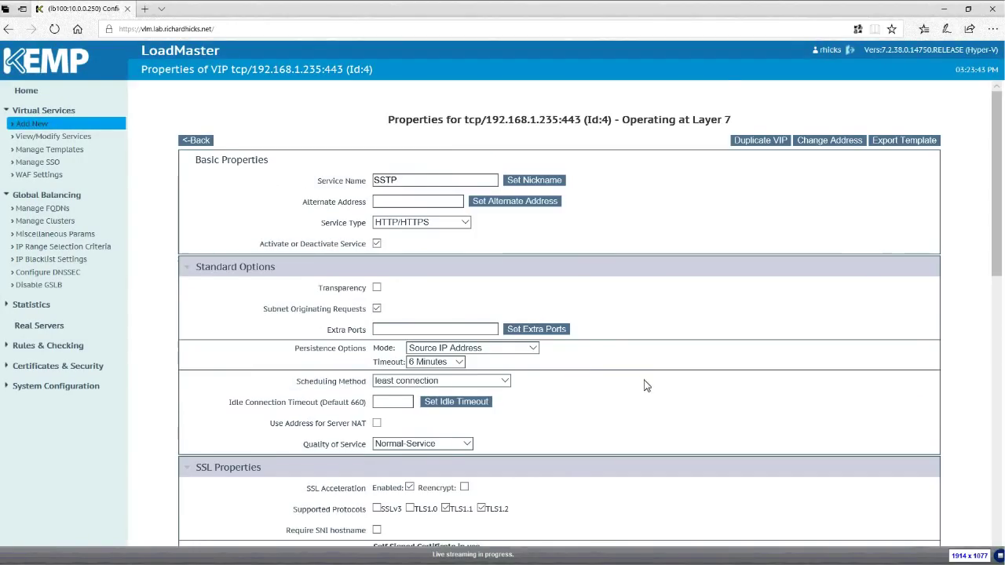
# - Assign the available wildcard certificate to the SSTP service in the SSL properties
pyautogui.scroll(-5, 657, 376)
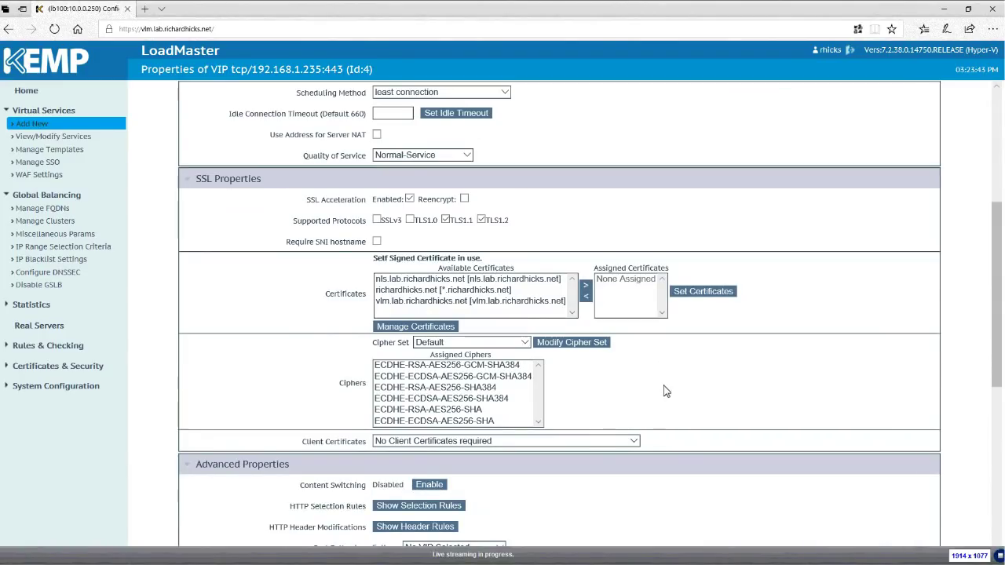
pyautogui.scroll(-1, 663, 381)
pyautogui.scroll(1, 672, 365)
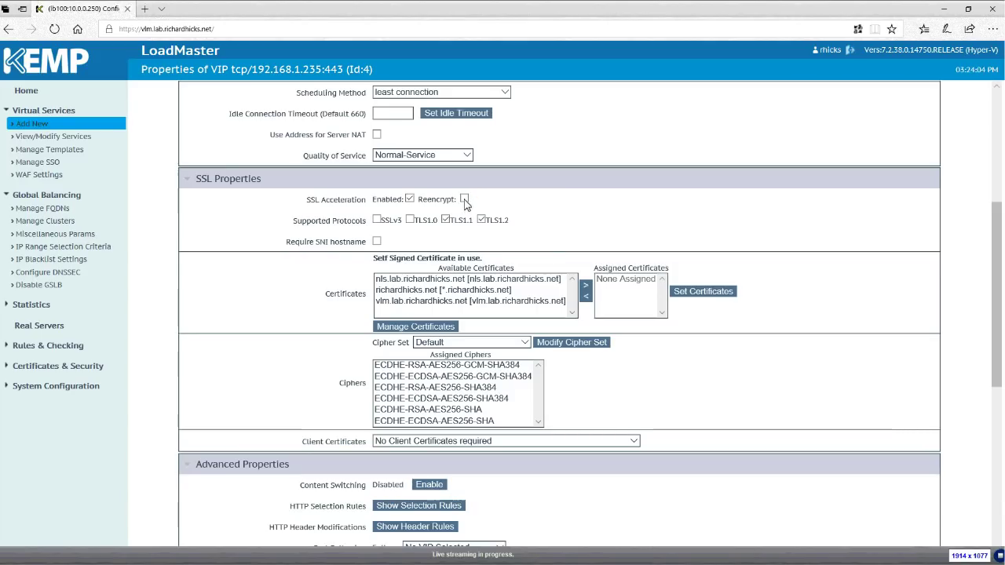
pyautogui.click(454, 292)
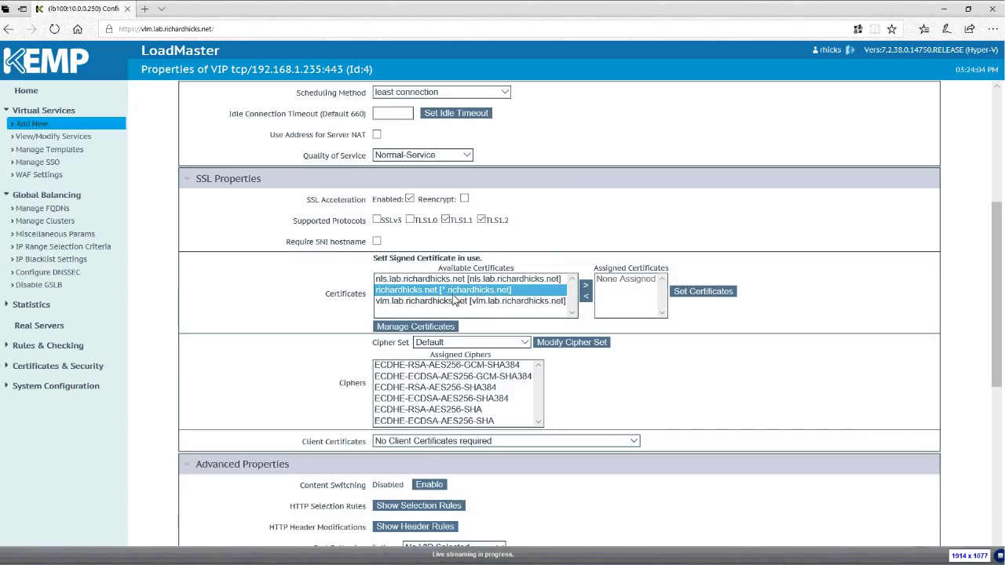
pyautogui.click(586, 287)
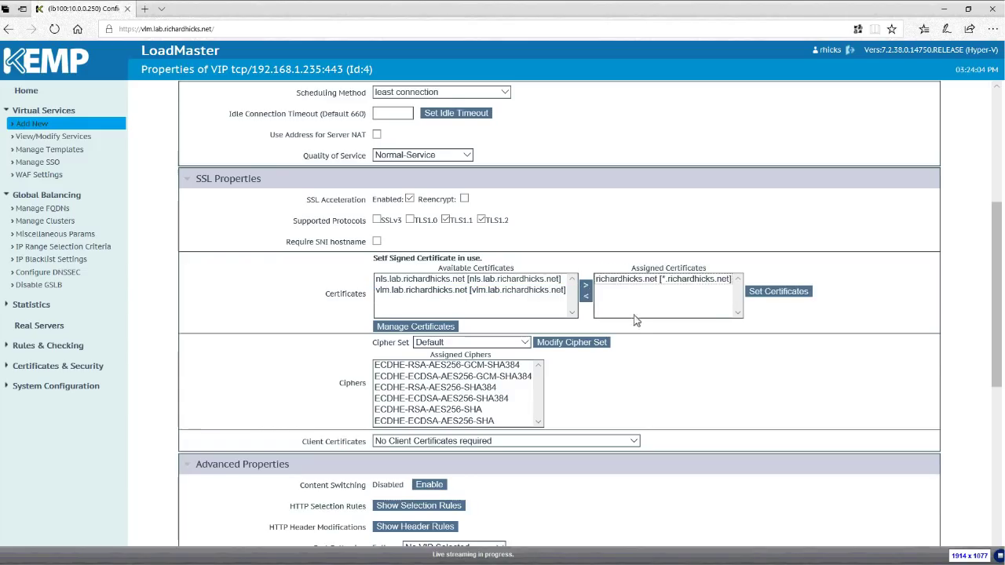
pyautogui.click(796, 296)
# - Change the SSTP service's cipher set to BestPractices
pyautogui.scroll(-6, 725, 355)
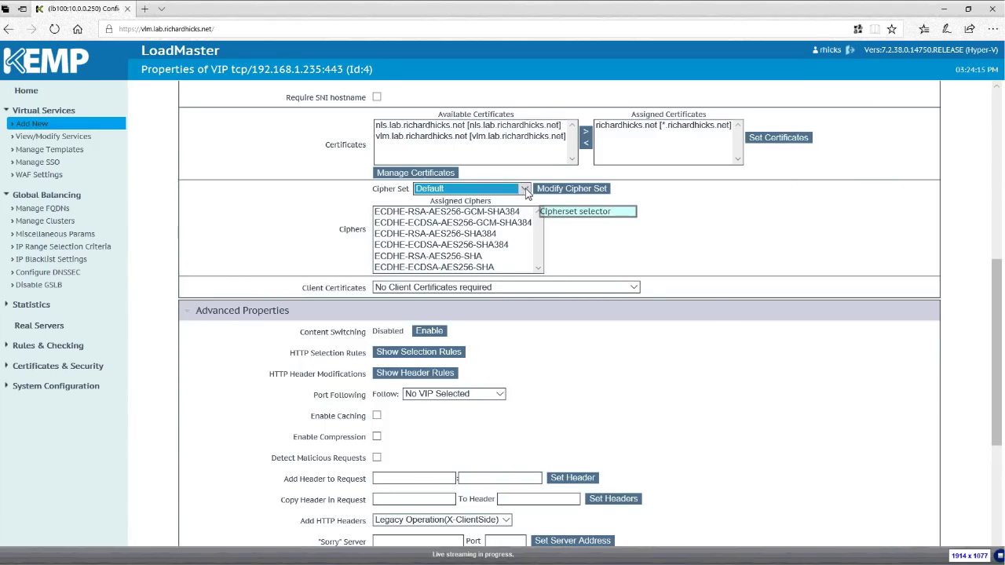
pyautogui.click(495, 190)
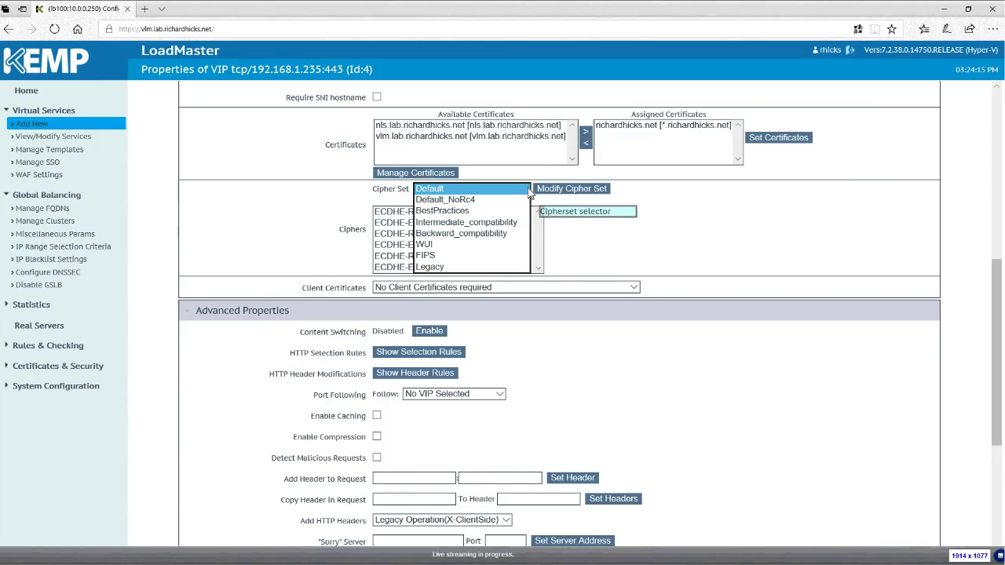
pyautogui.click(472, 213)
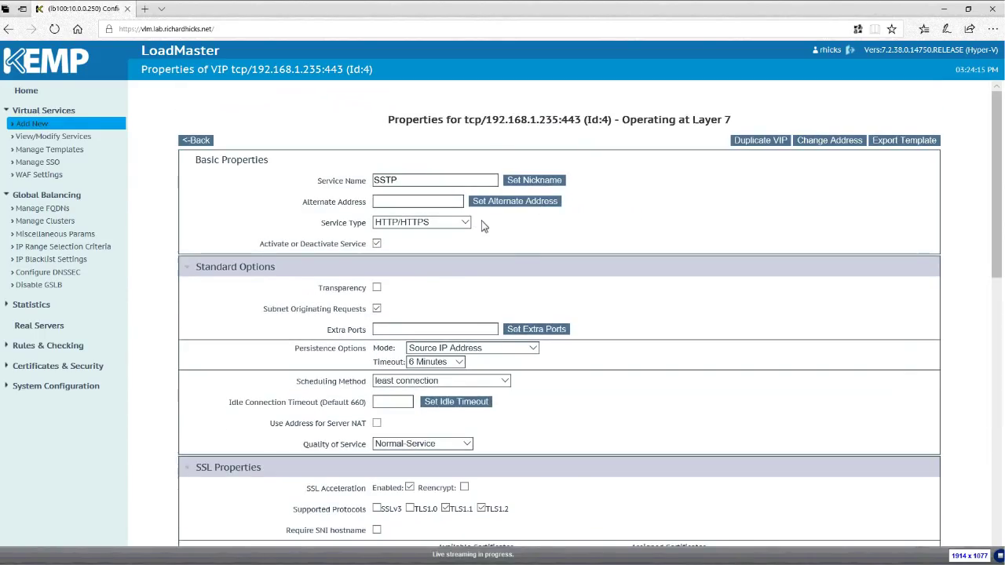
# - Review the SSTP service's SSL properties and the ports of its real servers, and return to the services list
pyautogui.scroll(-1, 634, 329)
pyautogui.scroll(-4, 636, 333)
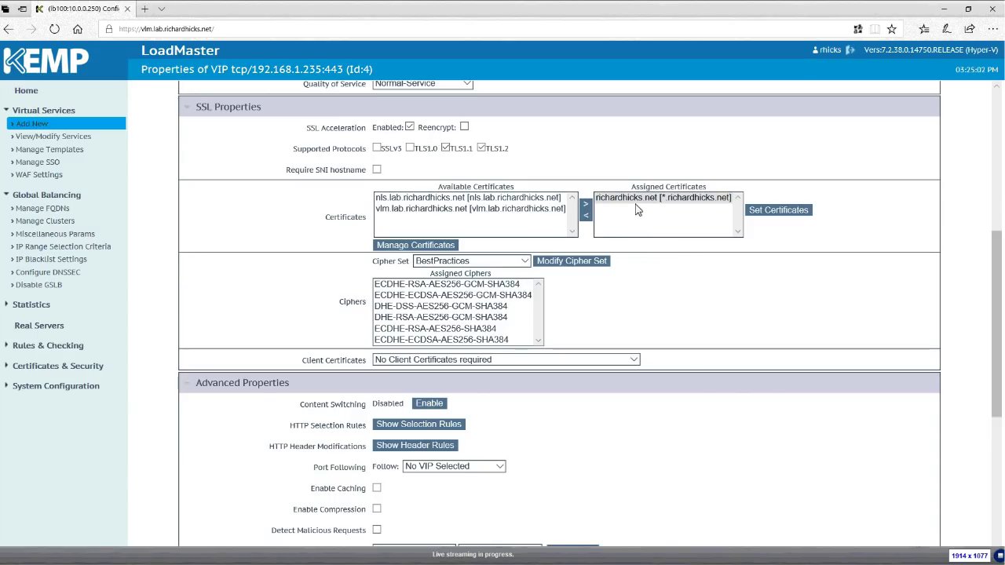
pyautogui.scroll(-5, 711, 303)
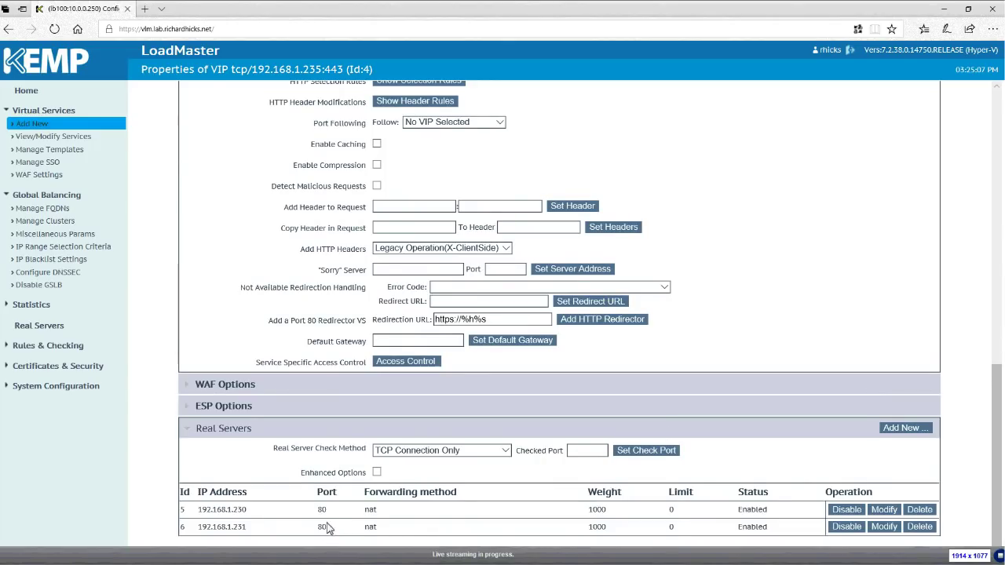
pyautogui.scroll(10, 595, 250)
pyautogui.click(196, 139)
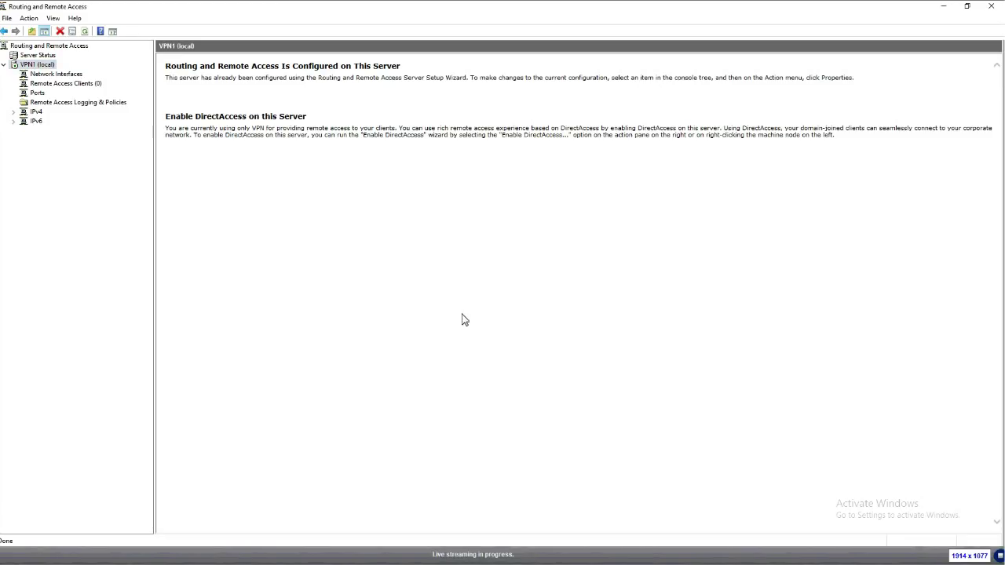
# - Enable Use HTTP for the SSL certificate binding in VPN1's security properties and accept the router restart
pyautogui.rightClick(43, 66)
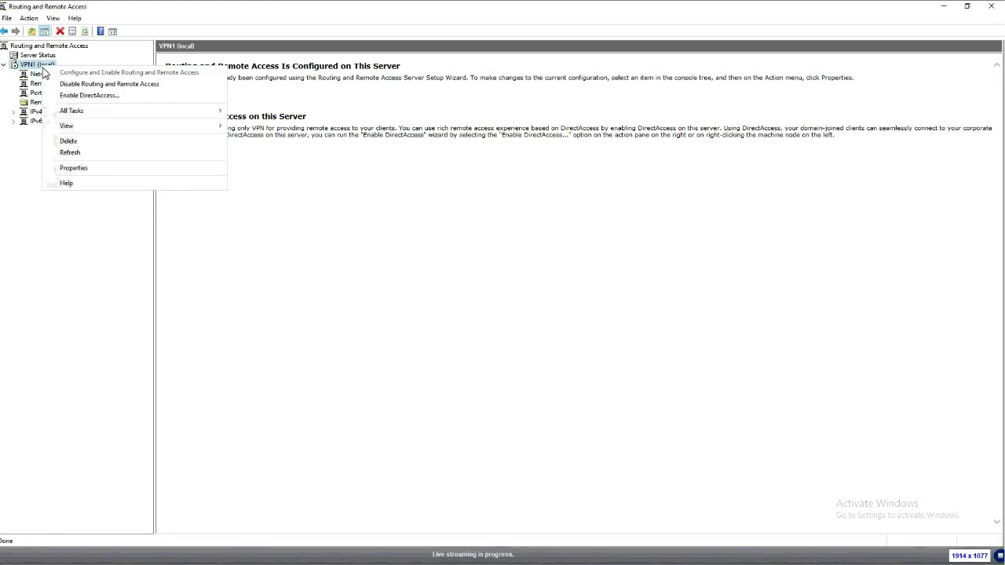
pyautogui.click(98, 169)
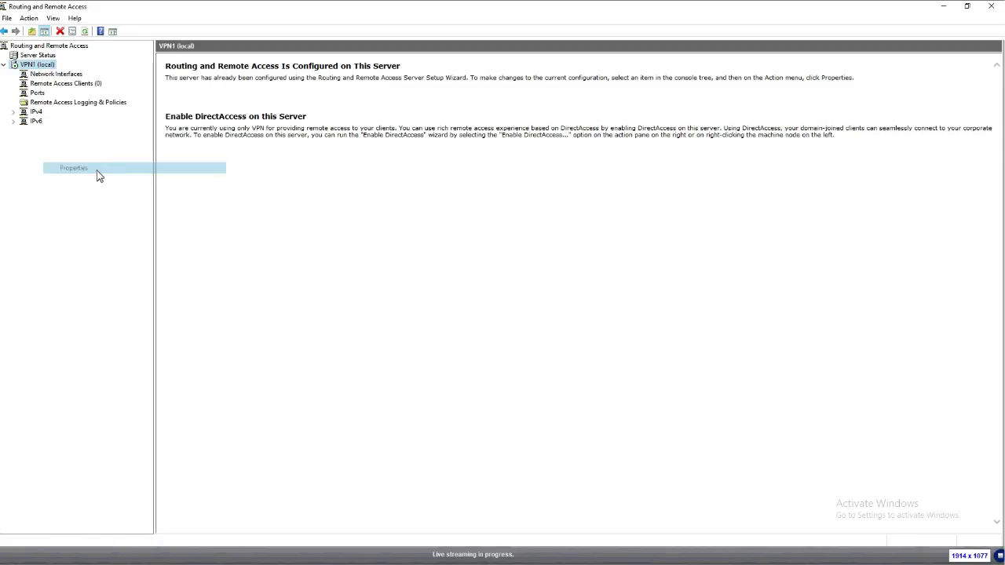
pyautogui.click(436, 153)
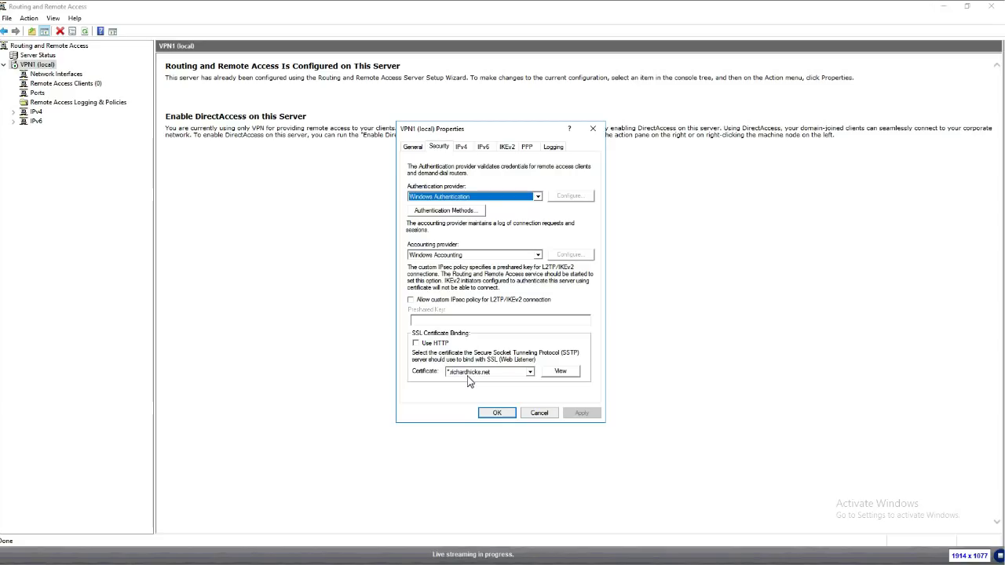
pyautogui.click(424, 349)
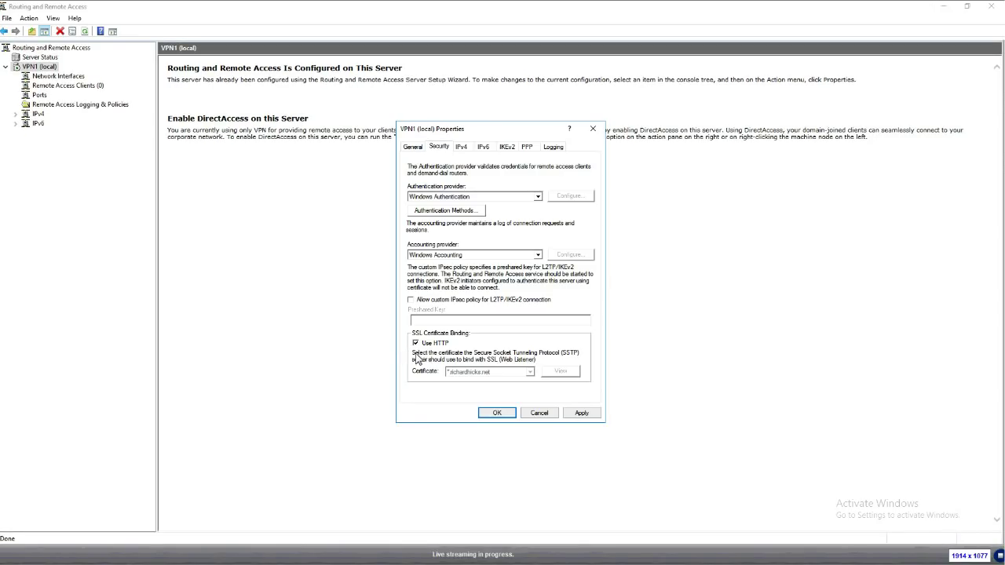
pyautogui.click(504, 414)
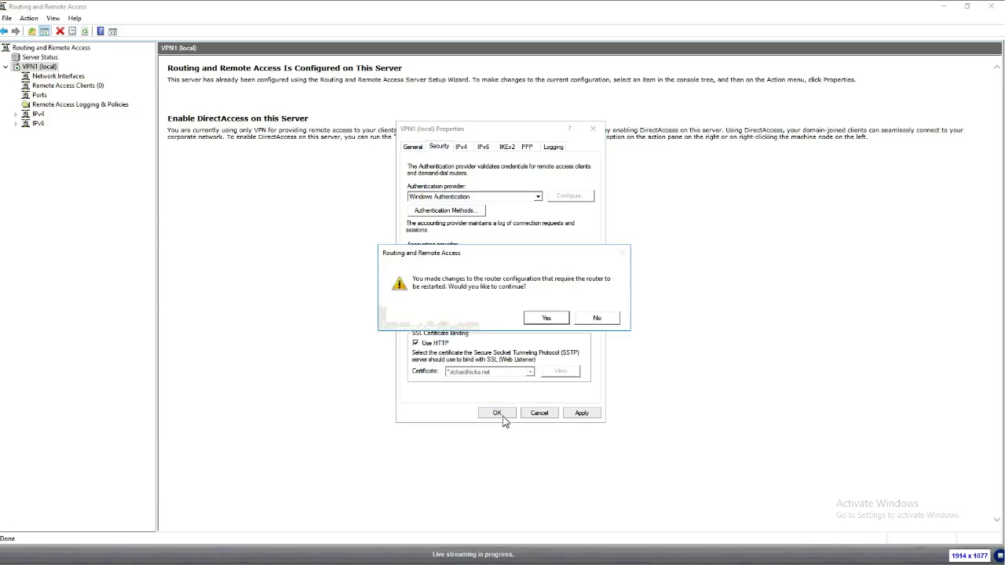
pyautogui.click(554, 320)
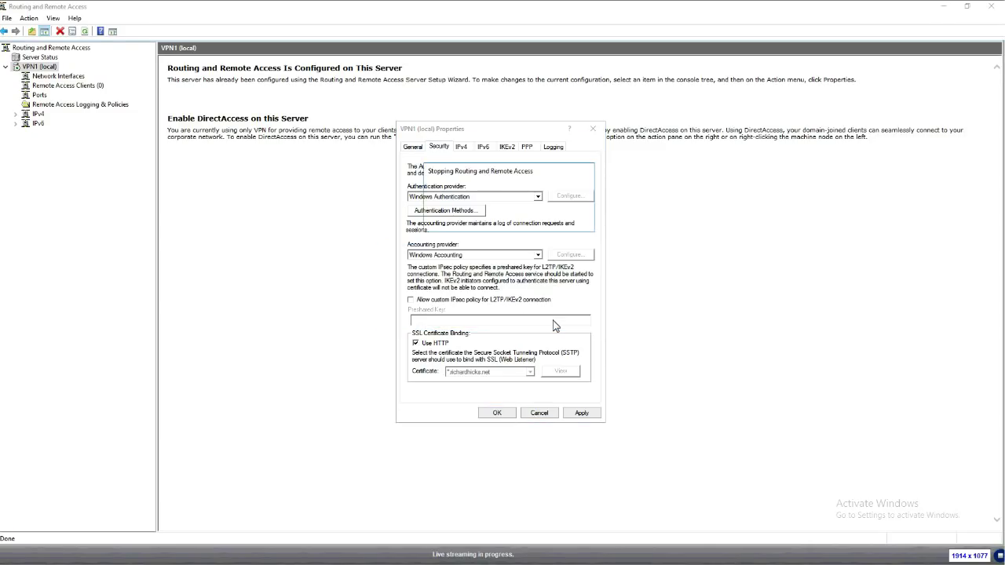
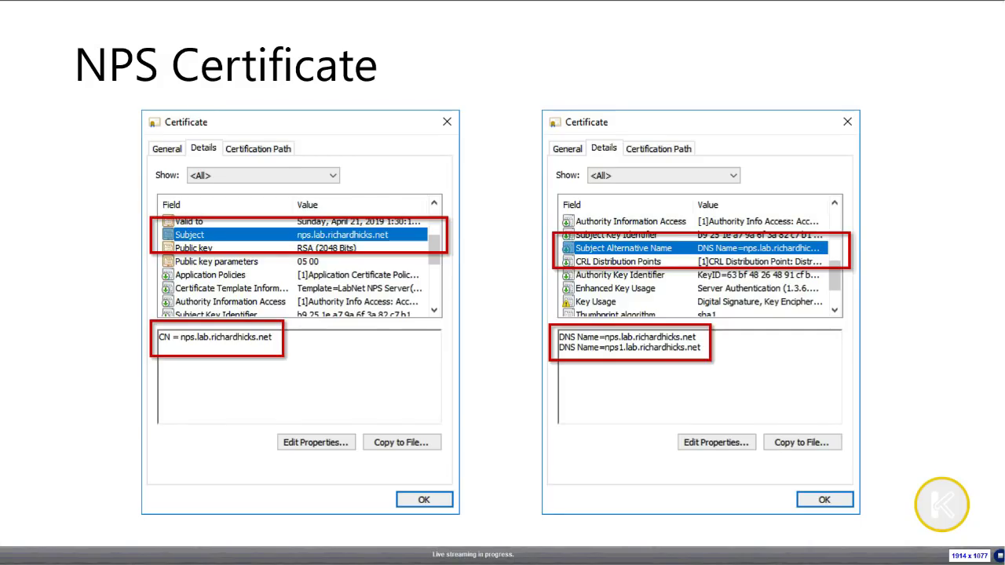
# - Switch to the KEMP LoadMaster and add a UDP virtual service named RADIUS Authentication at 172.16.1.207, port 1812
pyautogui.hotkey('alt', 'Tab')
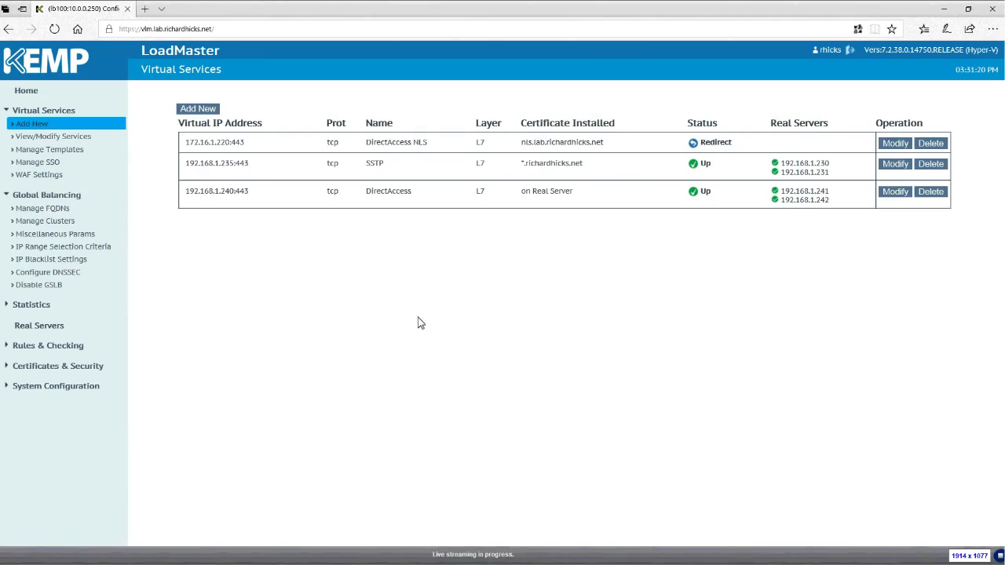
pyautogui.click(199, 109)
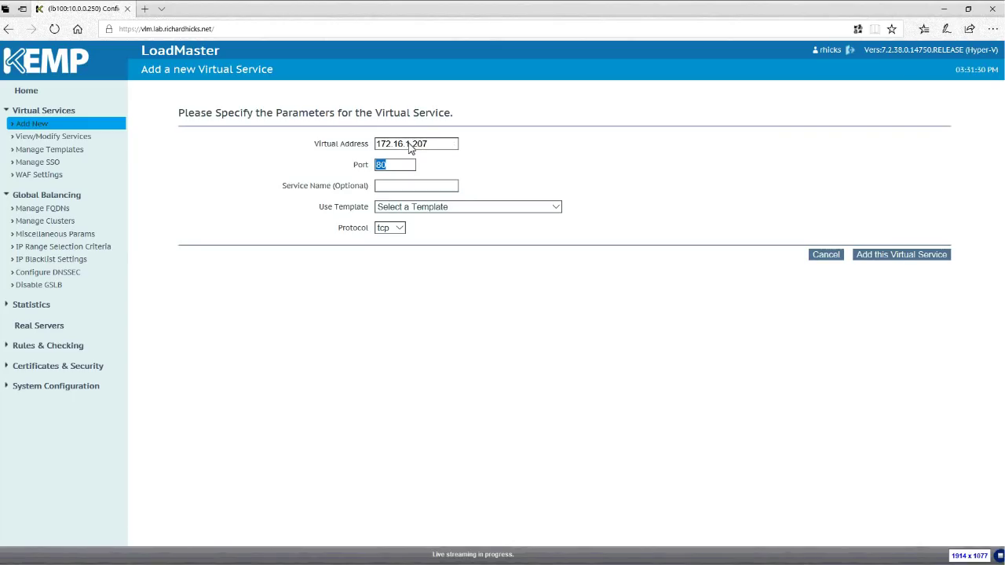
pyautogui.write('1812')
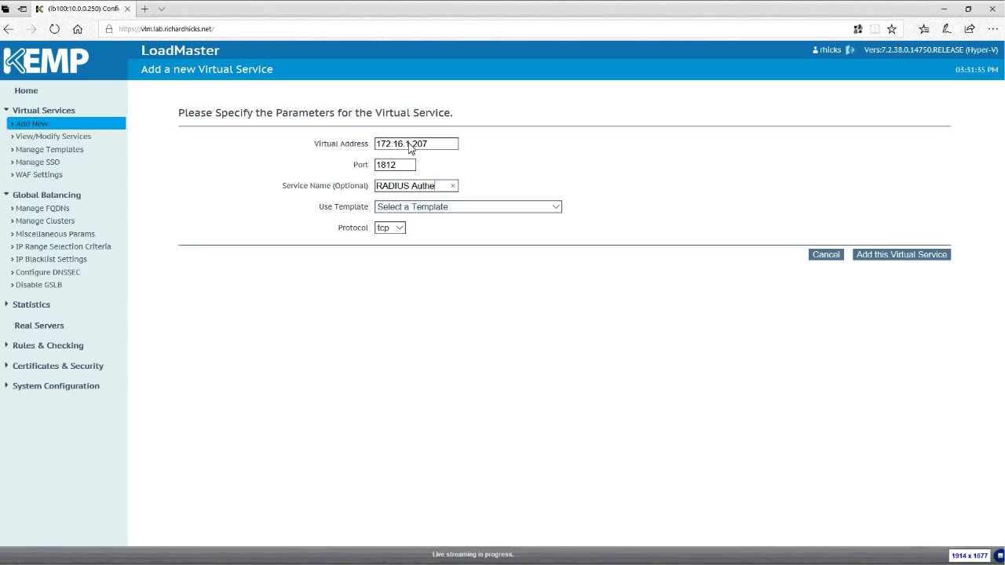
pyautogui.write('cation')
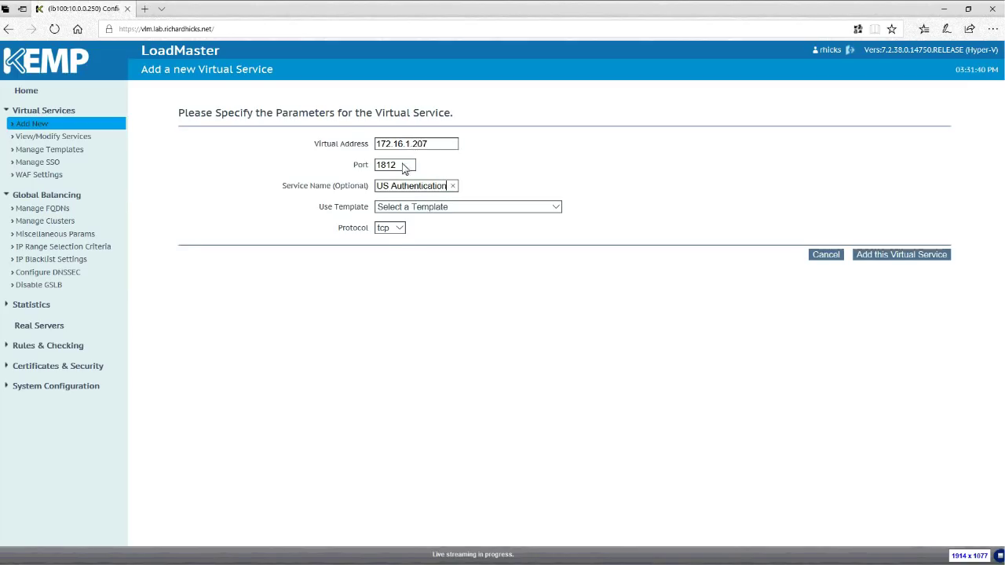
pyautogui.click(391, 229)
pyautogui.click(393, 248)
pyautogui.click(909, 258)
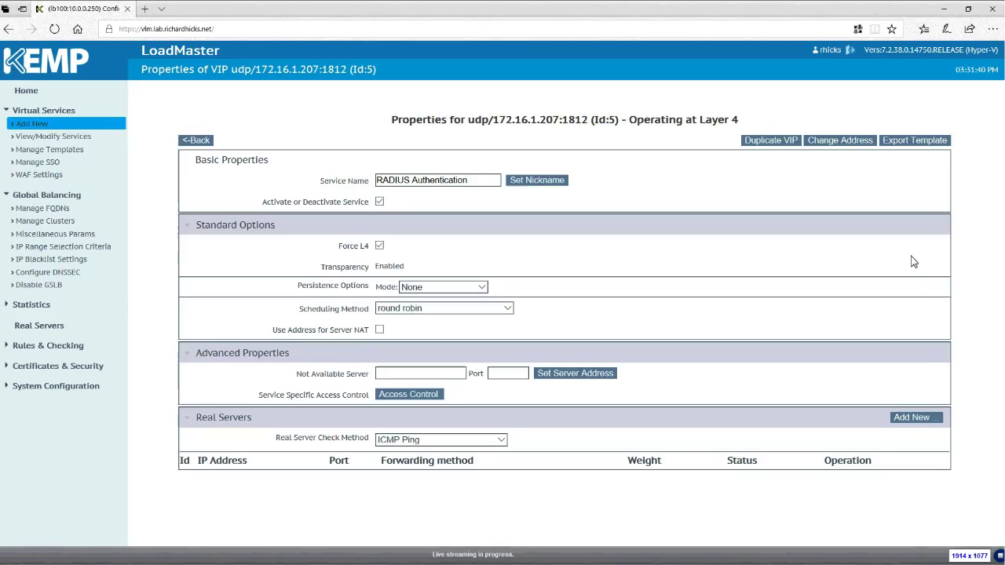
# - Set the RADIUS Authentication service's persistence mode to Source IP Address and its scheduling method to least connection
pyautogui.click(447, 288)
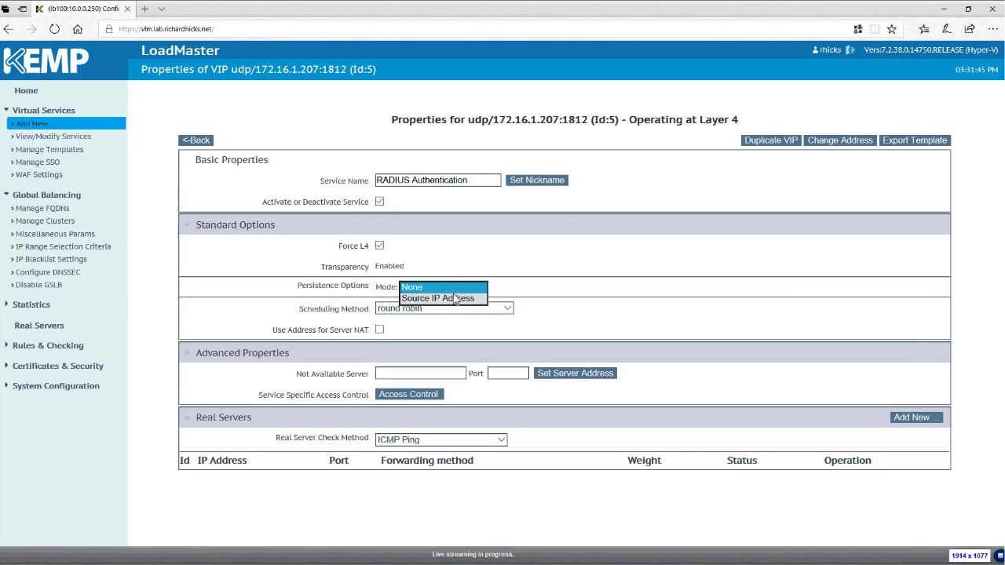
pyautogui.click(454, 298)
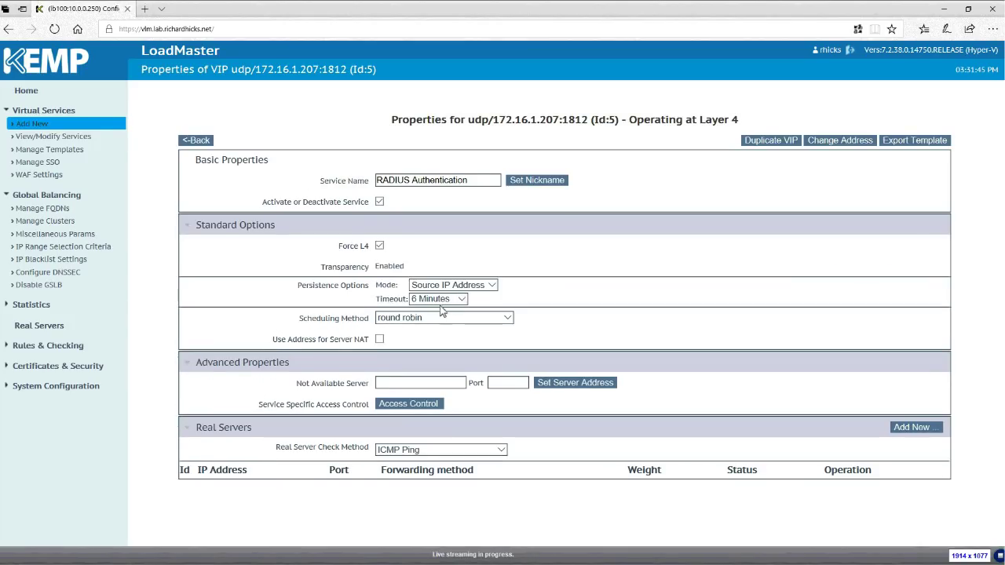
pyautogui.click(493, 320)
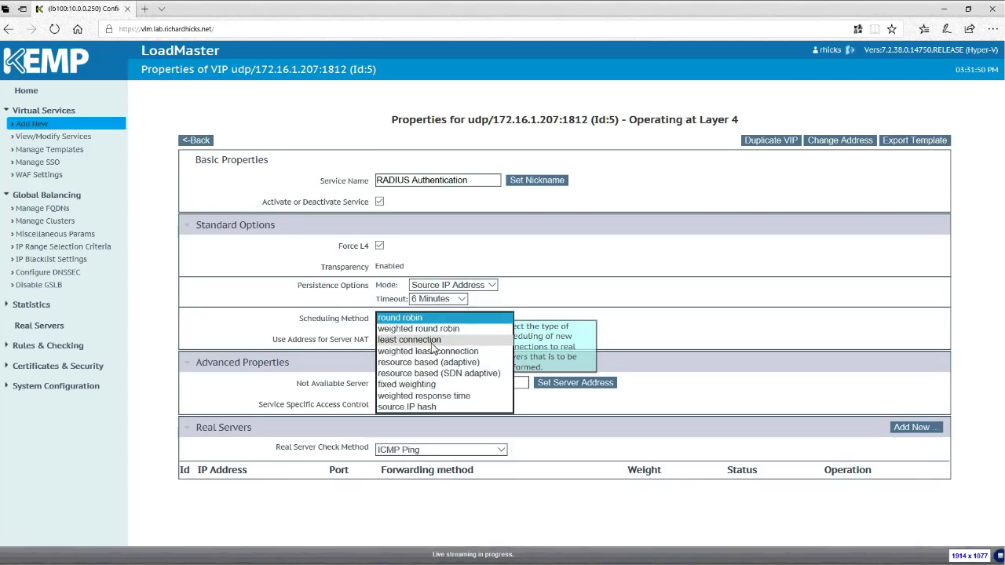
pyautogui.click(431, 341)
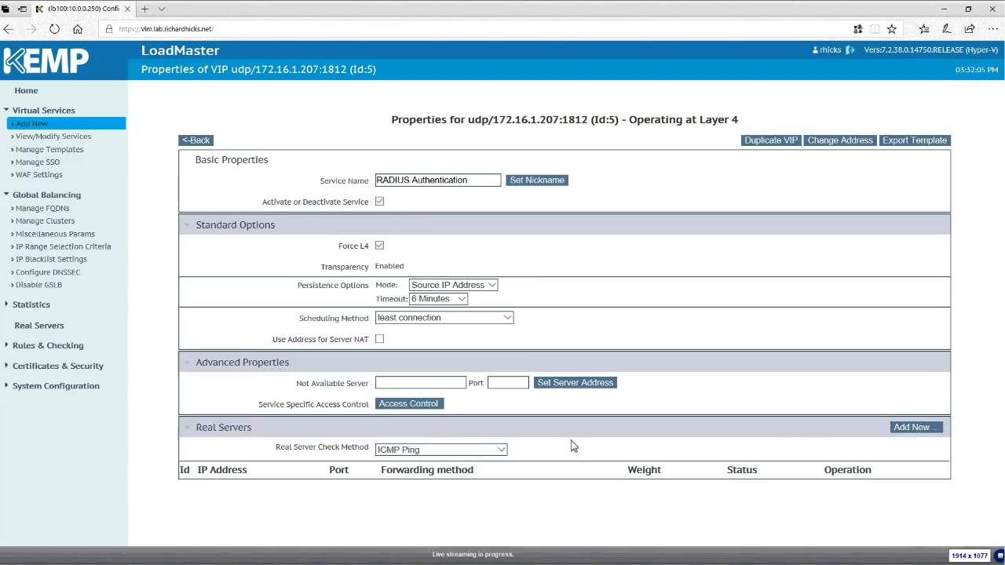
# - Add real servers 172.16.1.208 and 172.16.1.209 on port 1812 to the RADIUS Authentication service and return to the services list
pyautogui.click(908, 431)
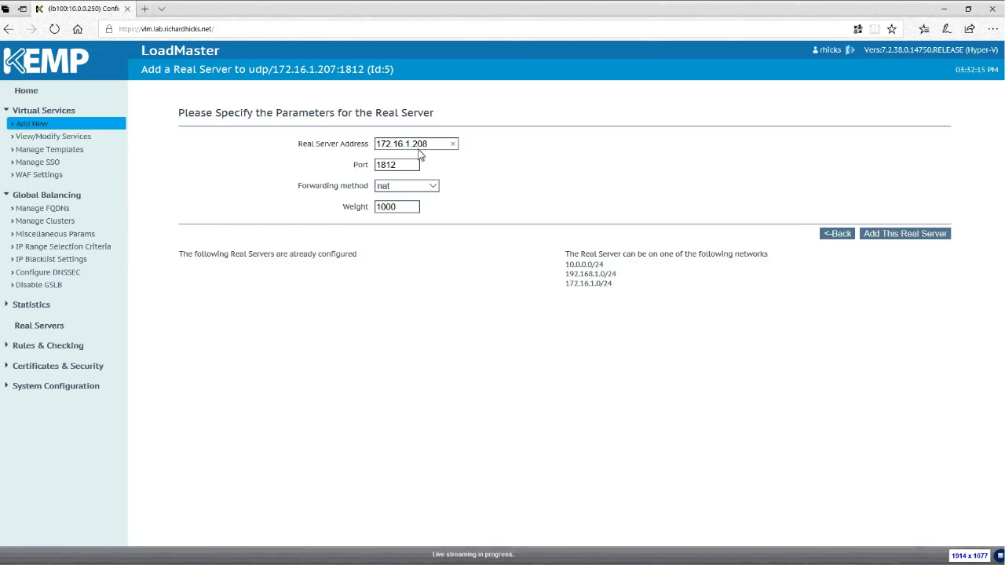
pyautogui.click(906, 234)
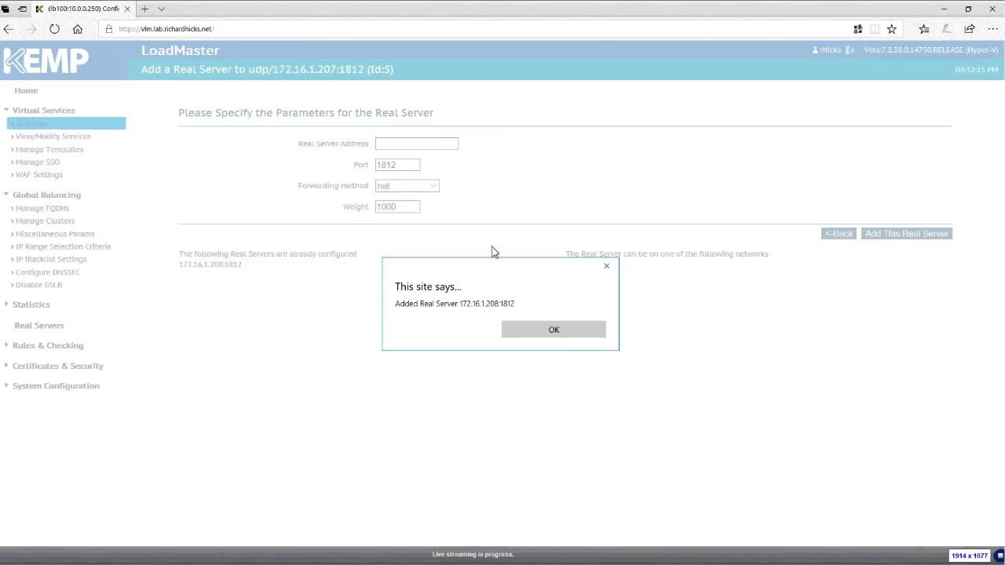
pyautogui.click(556, 336)
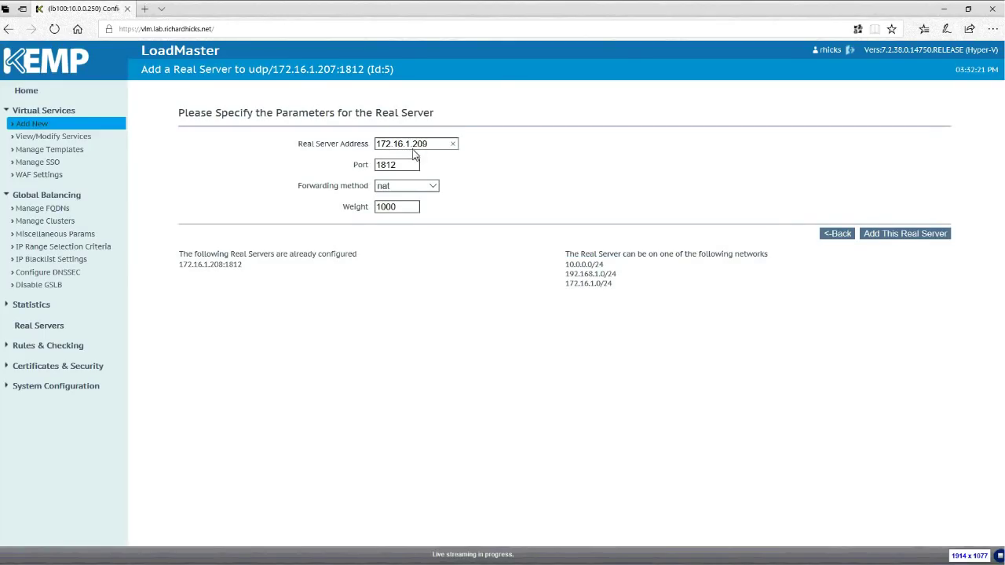
pyautogui.click(911, 234)
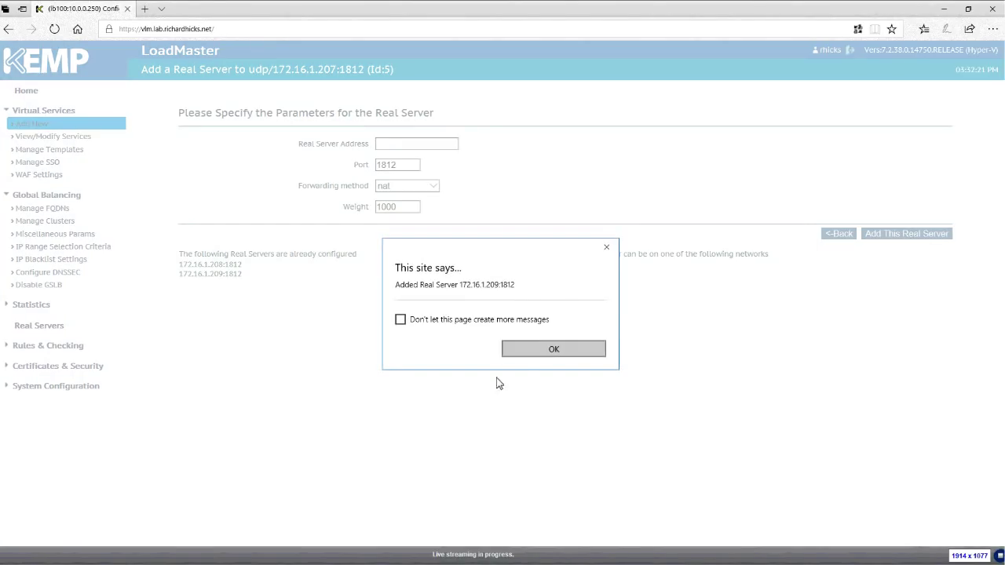
pyautogui.click(553, 349)
pyautogui.click(836, 237)
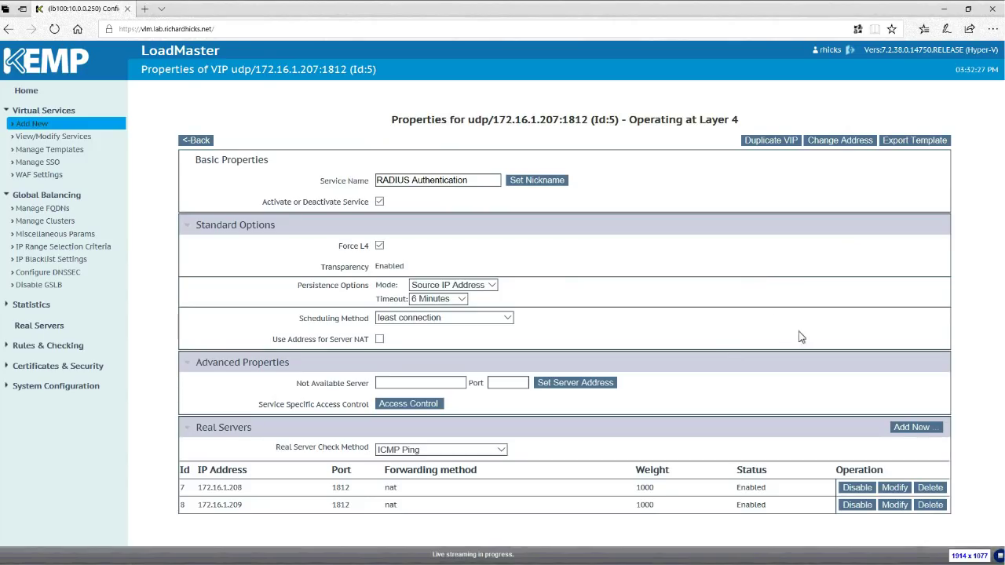
pyautogui.click(197, 140)
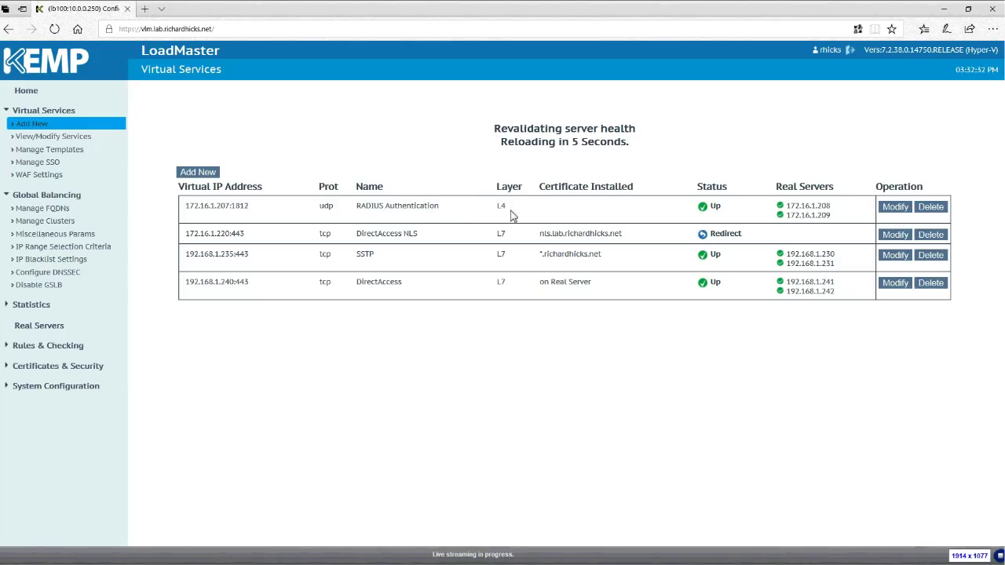
# - Add a UDP virtual service named RADIUS Accounting at 172.16.1.207, port 1813
pyautogui.click(189, 172)
pyautogui.click(419, 148)
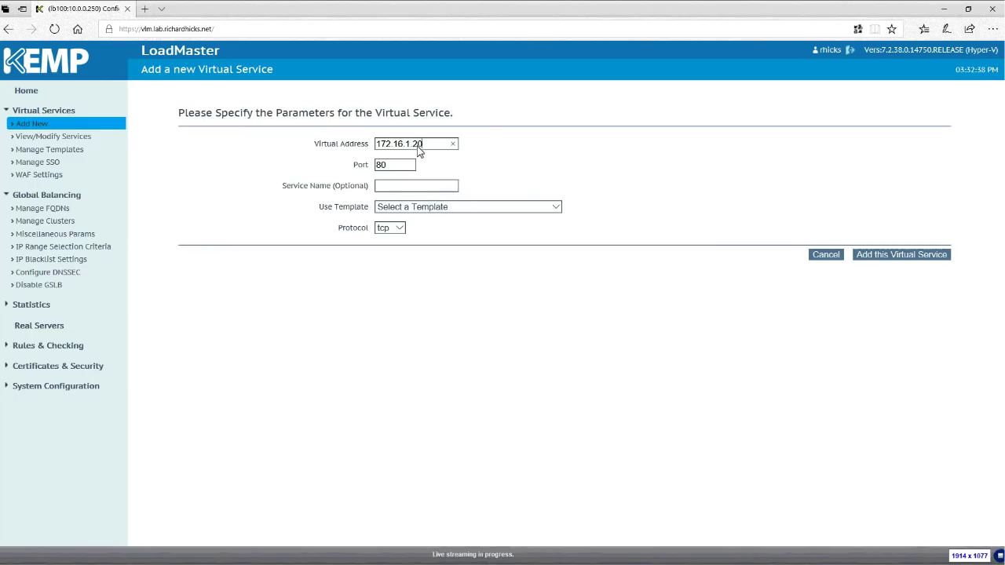
pyautogui.doubleClick(393, 165)
pyautogui.write('18')
pyautogui.write('RADIUS')
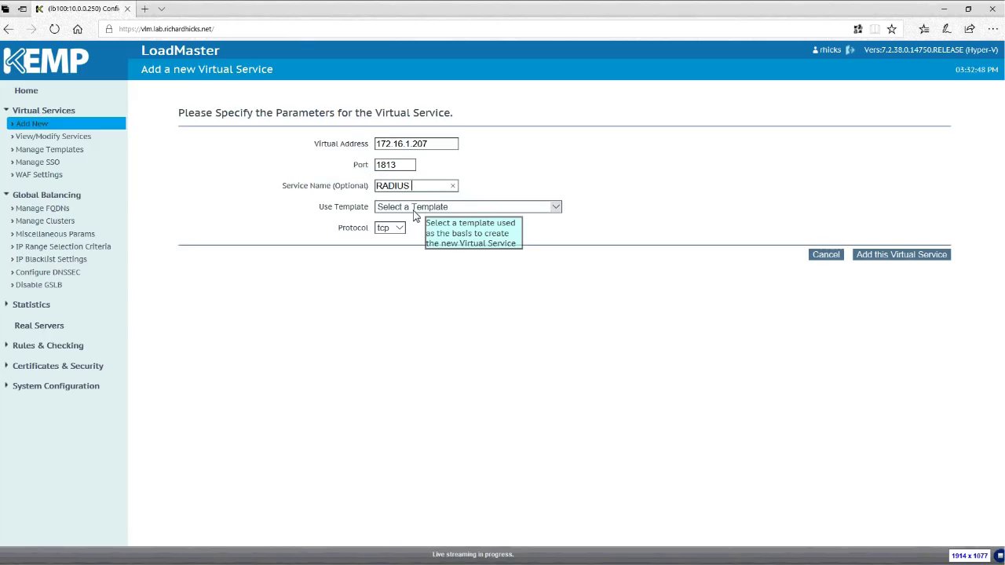
pyautogui.write(' Accounting')
pyautogui.click(393, 228)
pyautogui.click(392, 240)
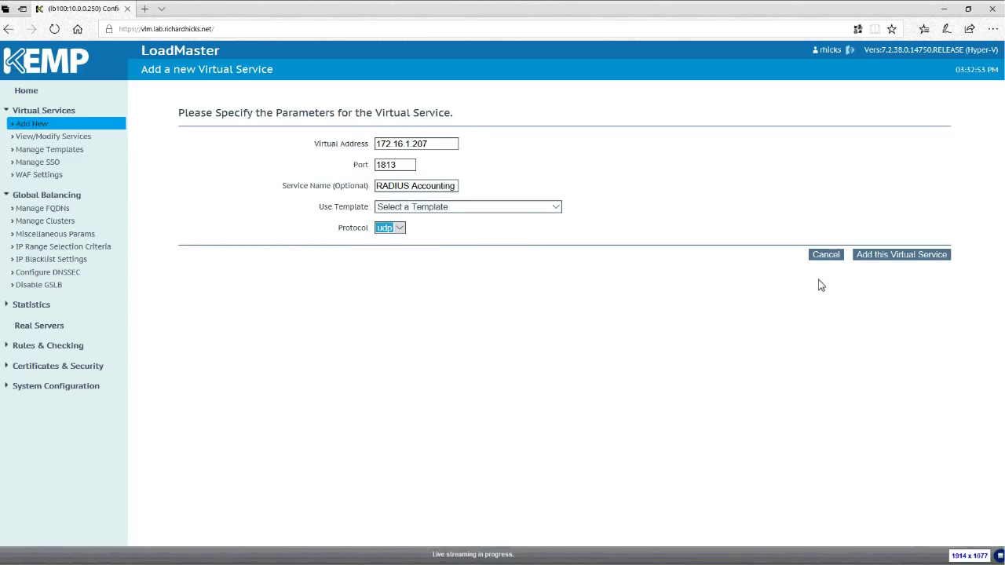
pyautogui.click(913, 256)
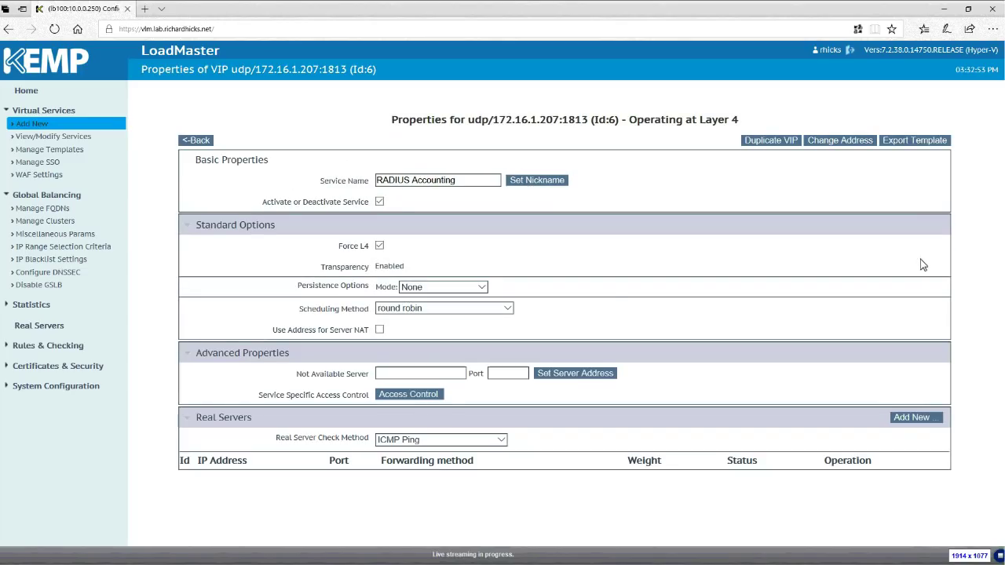
# - Set the RADIUS Accounting service's persistence mode to Source IP Address and its scheduling method to least connection
pyautogui.click(467, 287)
pyautogui.click(462, 298)
pyautogui.click(445, 316)
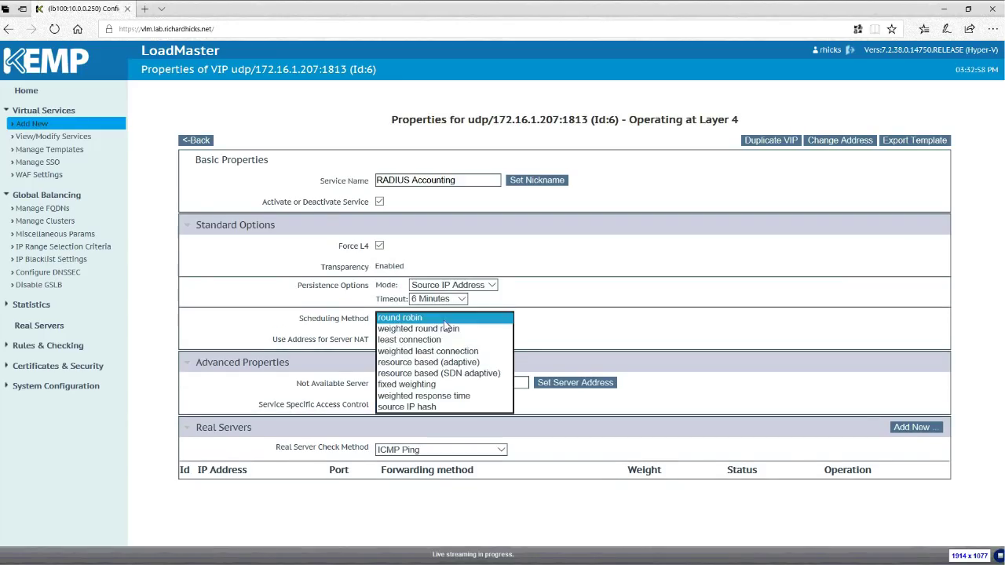
pyautogui.click(426, 340)
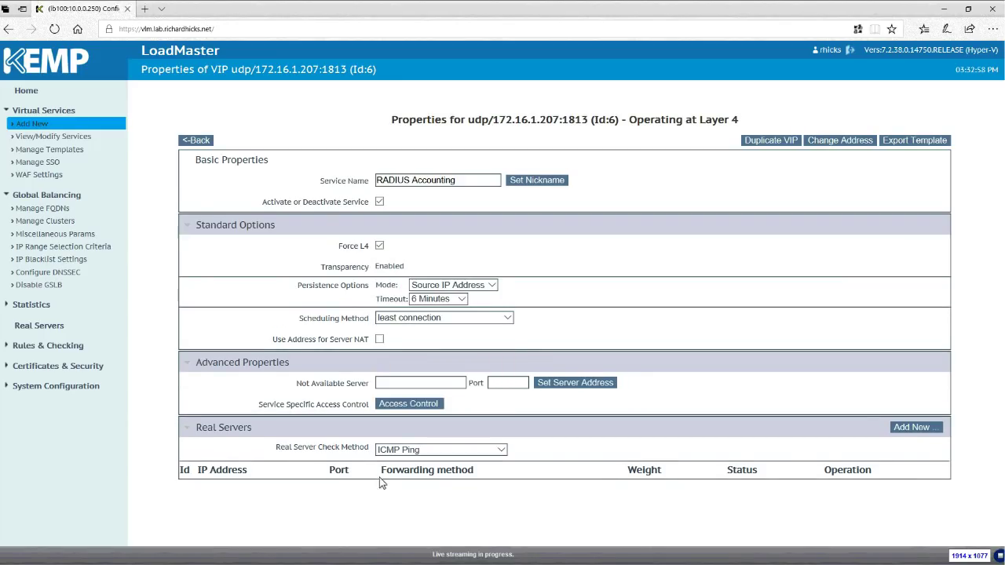
# - Add real servers 172.16.1.208 and 172.16.1.209 on port 1813 to the RADIUS Accounting service and return to the services list
pyautogui.click(913, 428)
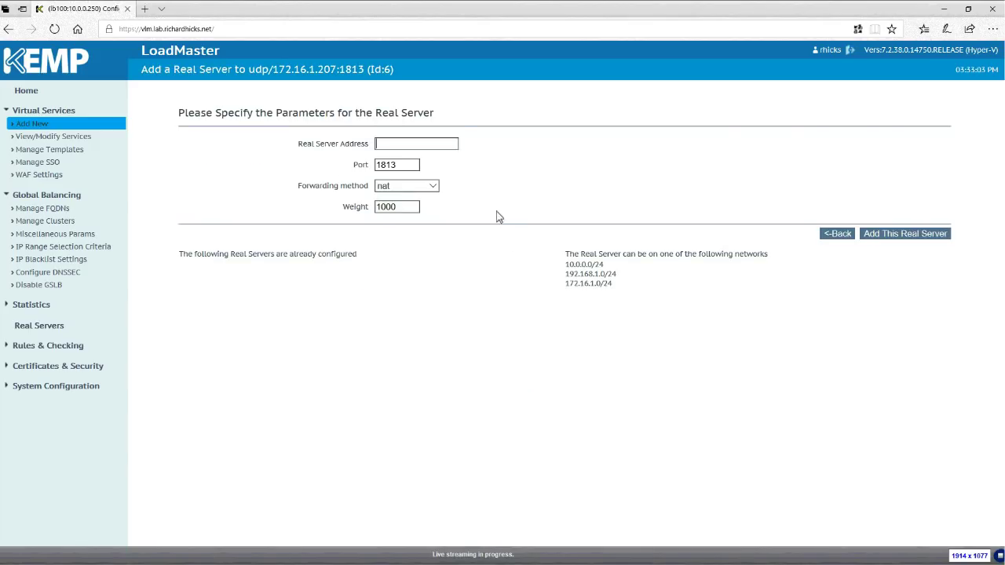
pyautogui.click(424, 145)
pyautogui.write('172.16.1.208')
pyautogui.click(939, 236)
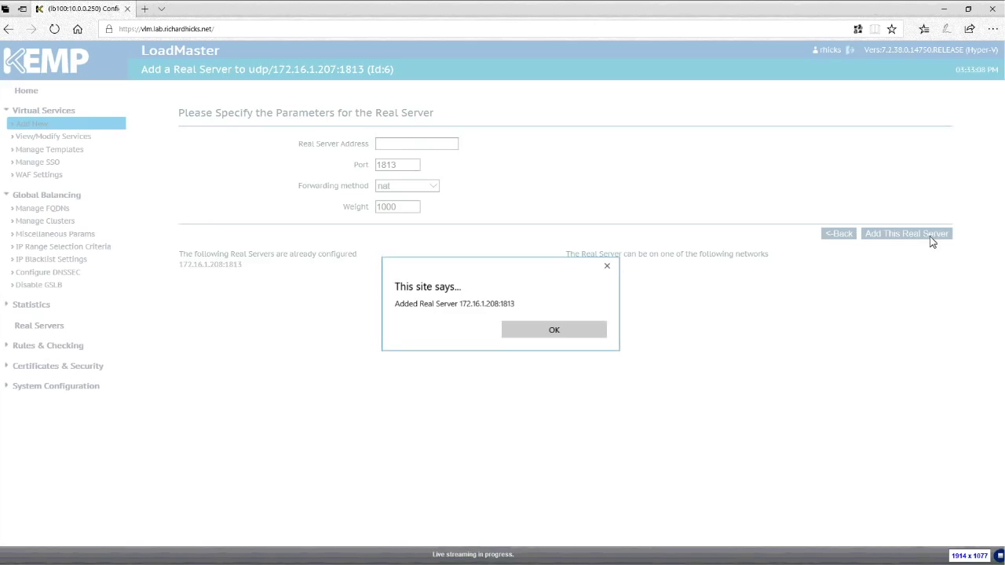
pyautogui.click(546, 330)
pyautogui.write('172.16.1.209')
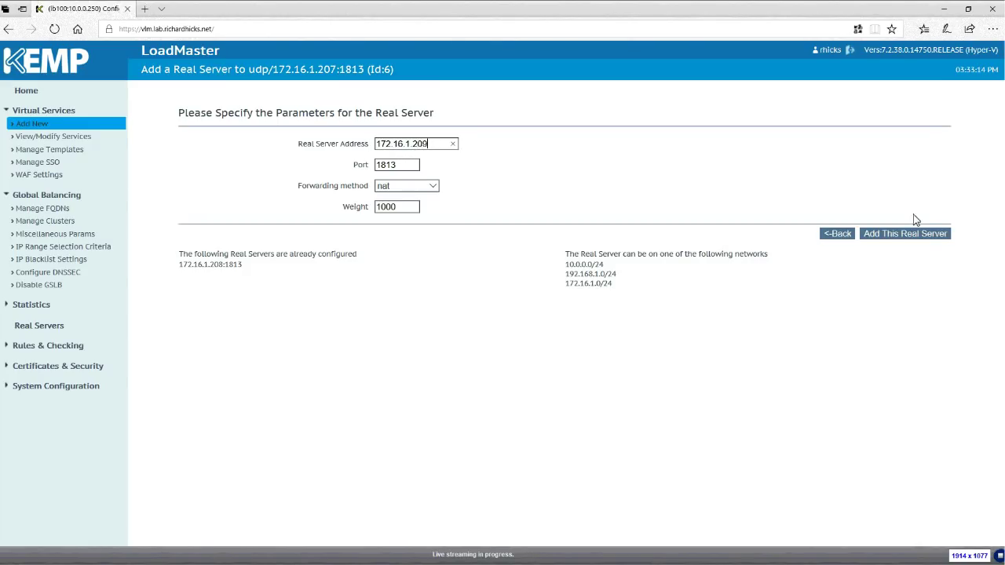
pyautogui.click(900, 234)
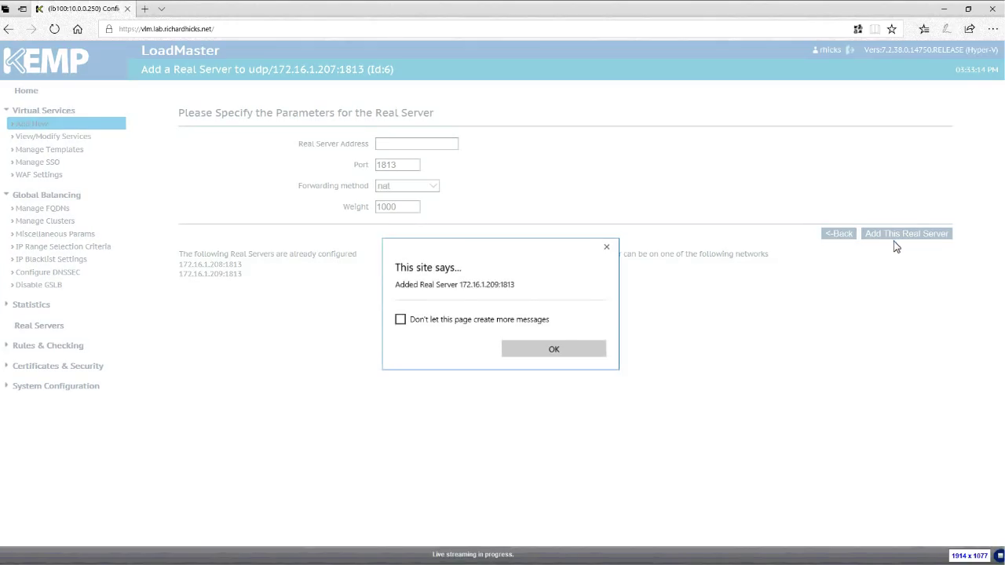
pyautogui.click(583, 348)
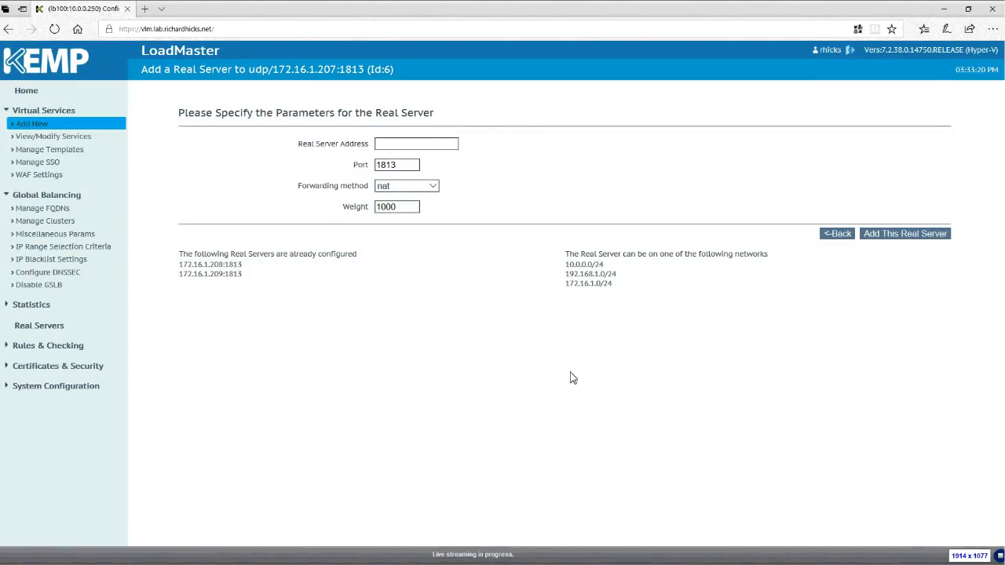
pyautogui.click(829, 235)
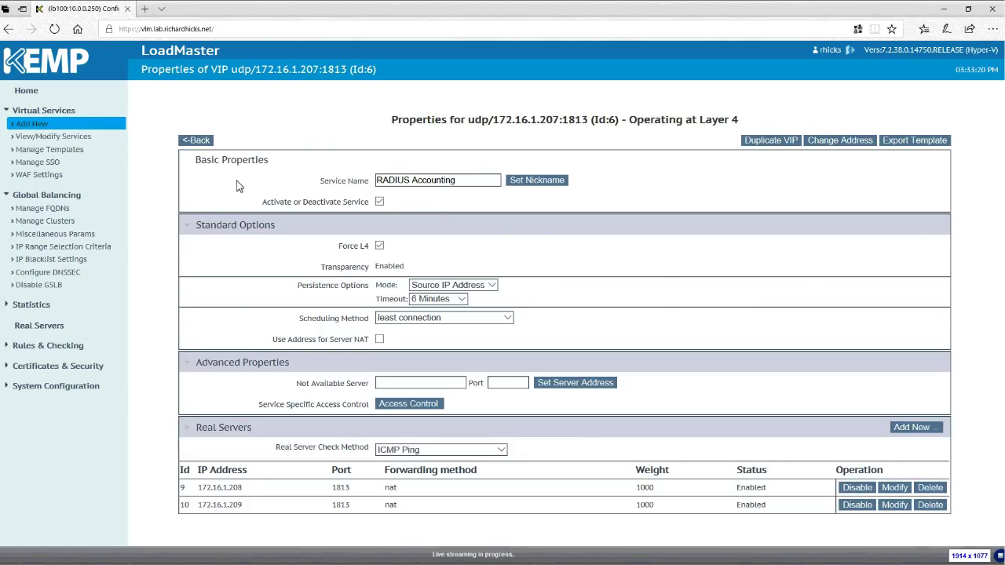
pyautogui.click(197, 140)
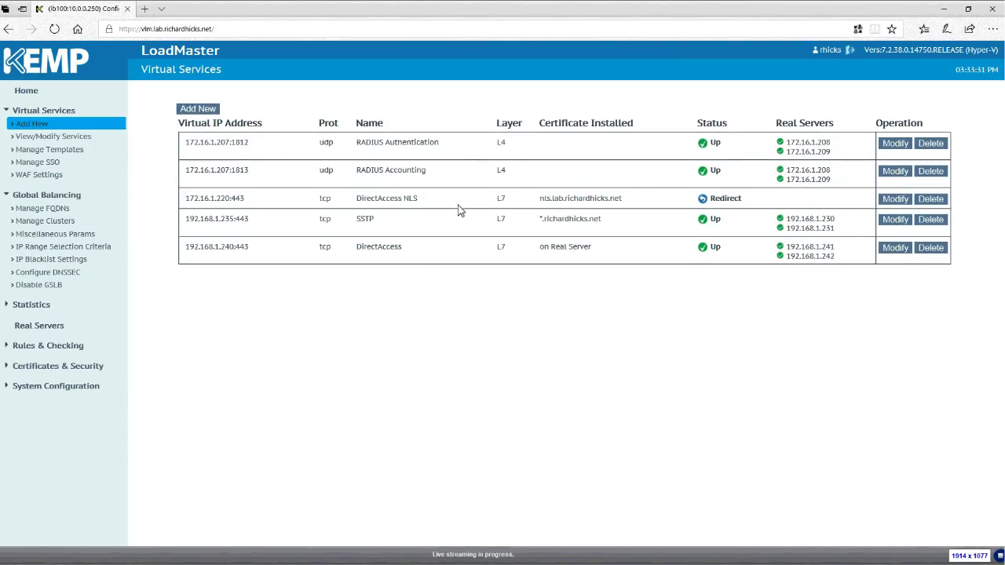
# - Turn off Force L4 for the RADIUS Authentication virtual service and return to the services list
pyautogui.click(897, 147)
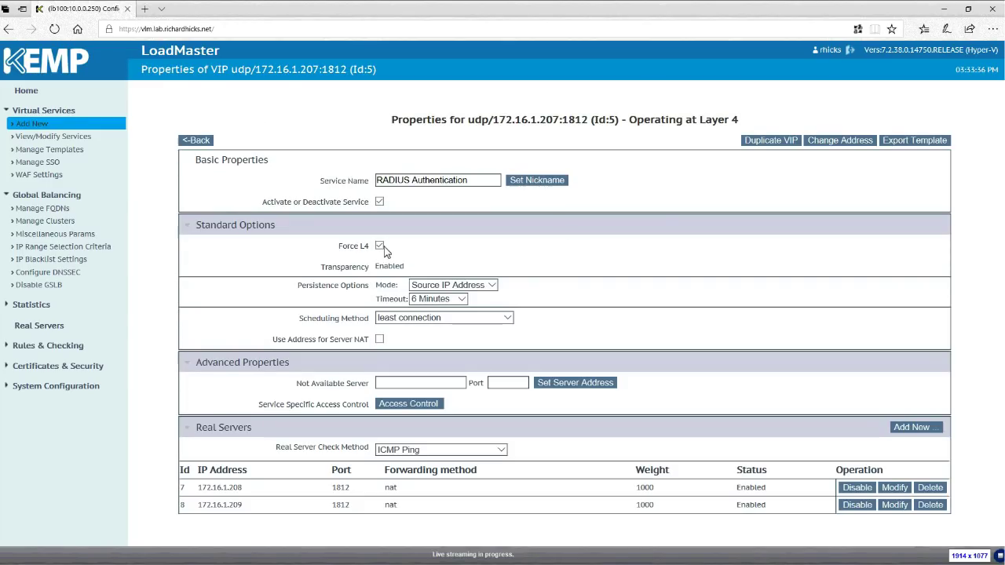
pyautogui.moveTo(380, 252)
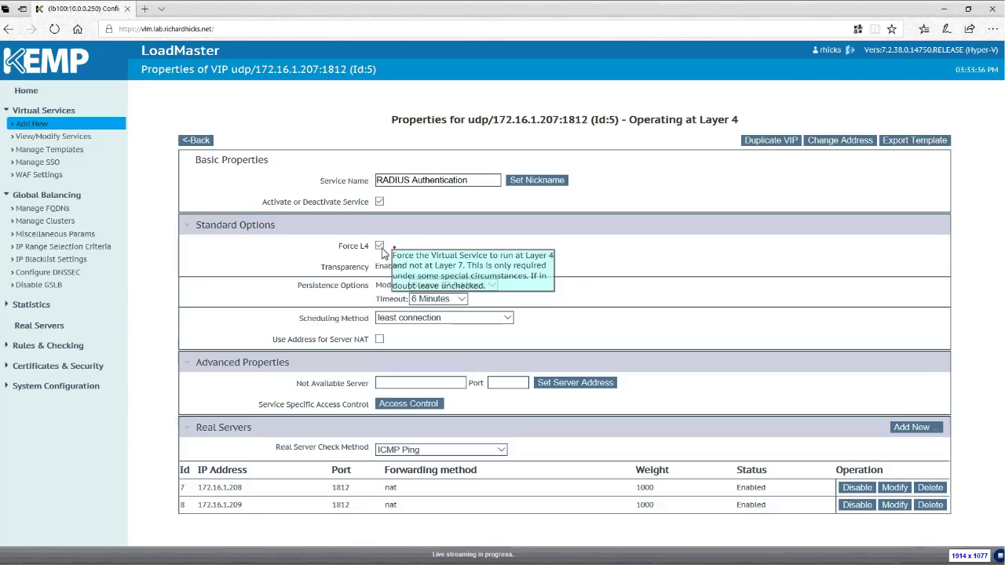
pyautogui.moveTo(395, 246); pyautogui.dragTo(437, 248)
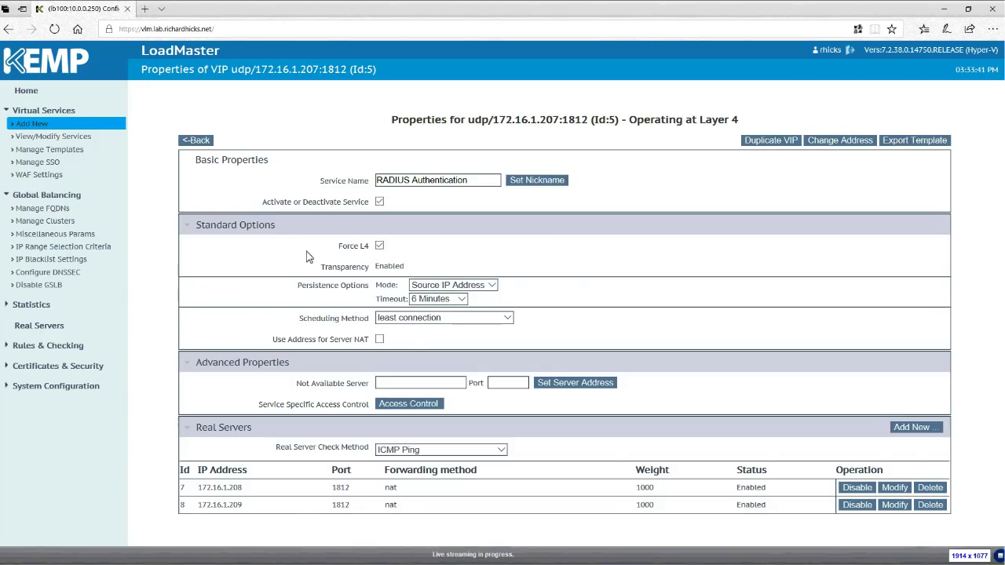
pyautogui.click(379, 247)
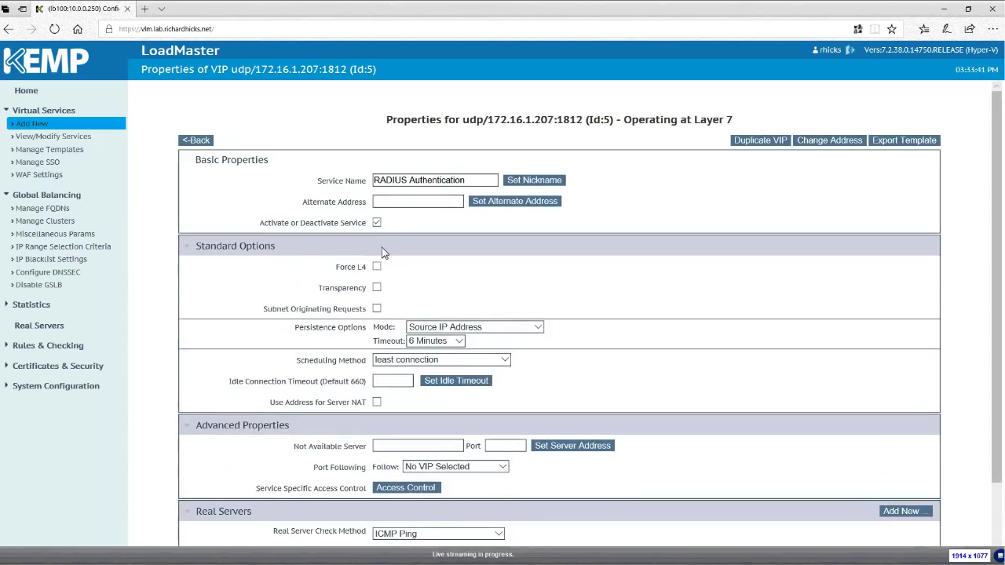
pyautogui.click(377, 288)
pyautogui.moveTo(378, 272)
pyautogui.click(196, 141)
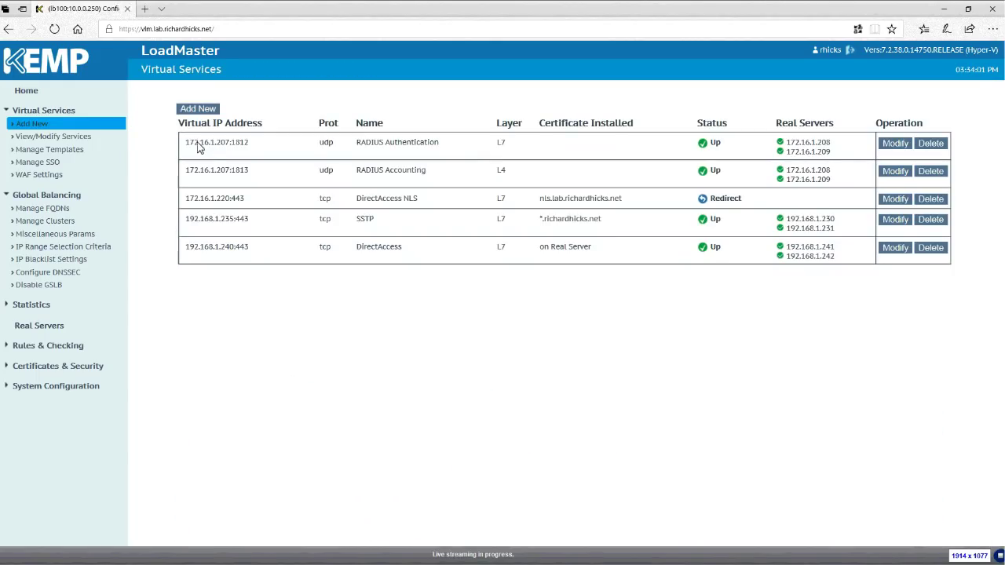
# - Turn off Force L4 for the RADIUS Accounting virtual service and set its port following to udp/172.16.1.207:1812
pyautogui.click(896, 172)
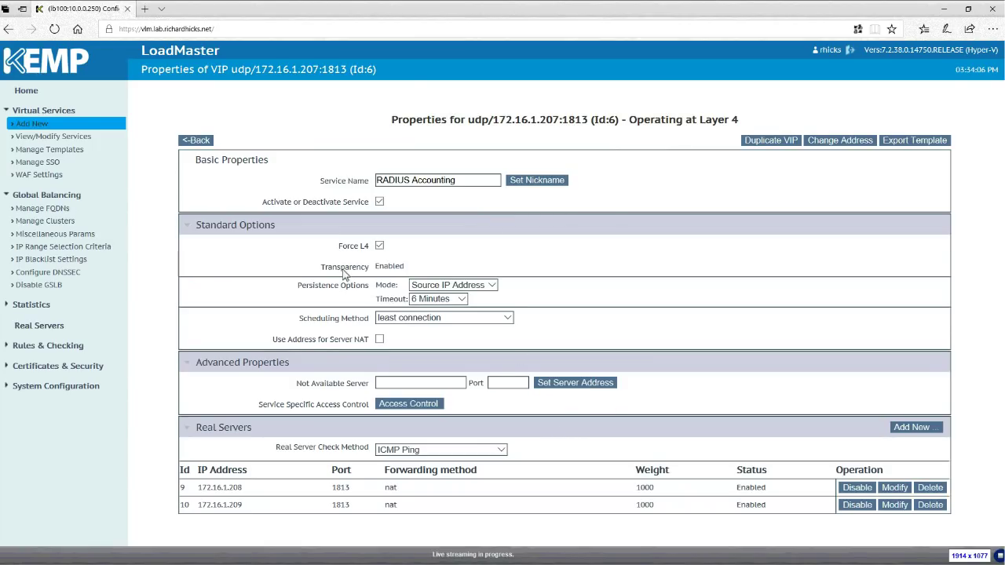
pyautogui.click(380, 245)
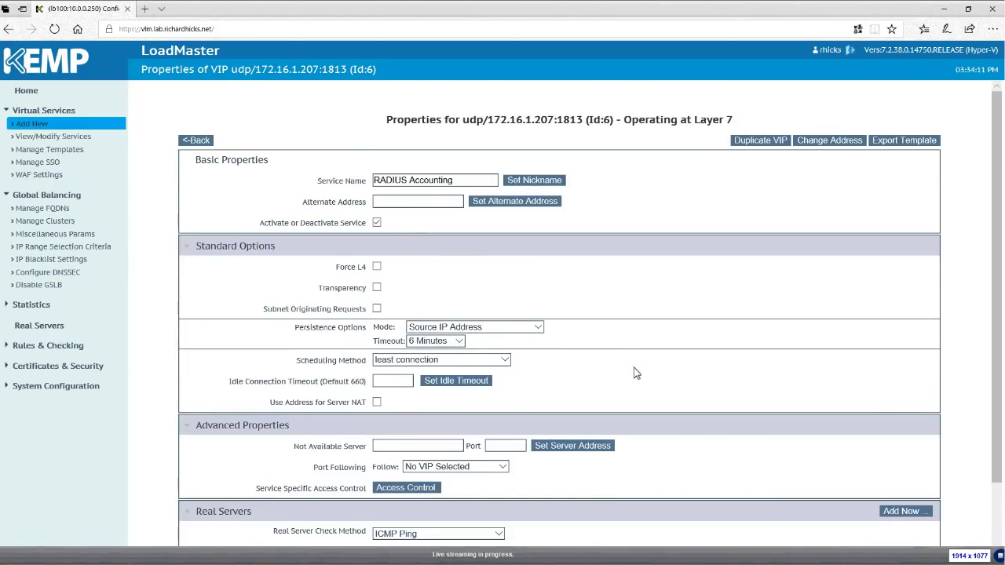
pyautogui.scroll(-2, 637, 373)
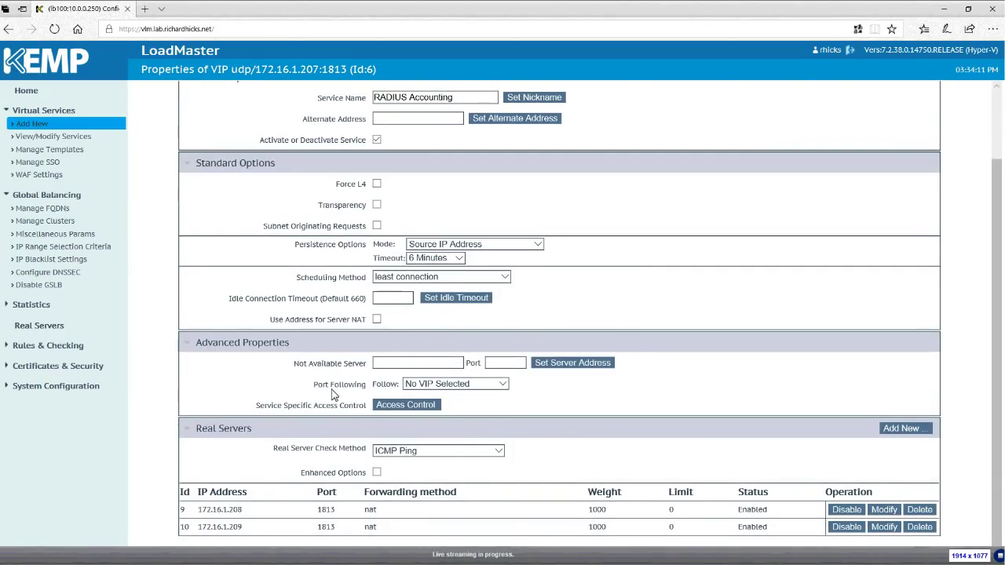
pyautogui.click(470, 384)
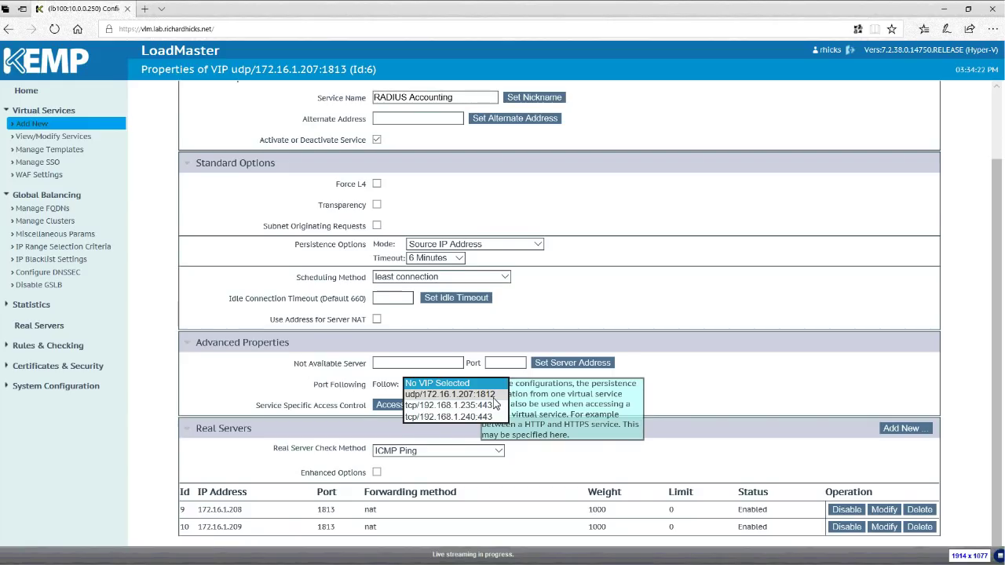
pyautogui.click(493, 396)
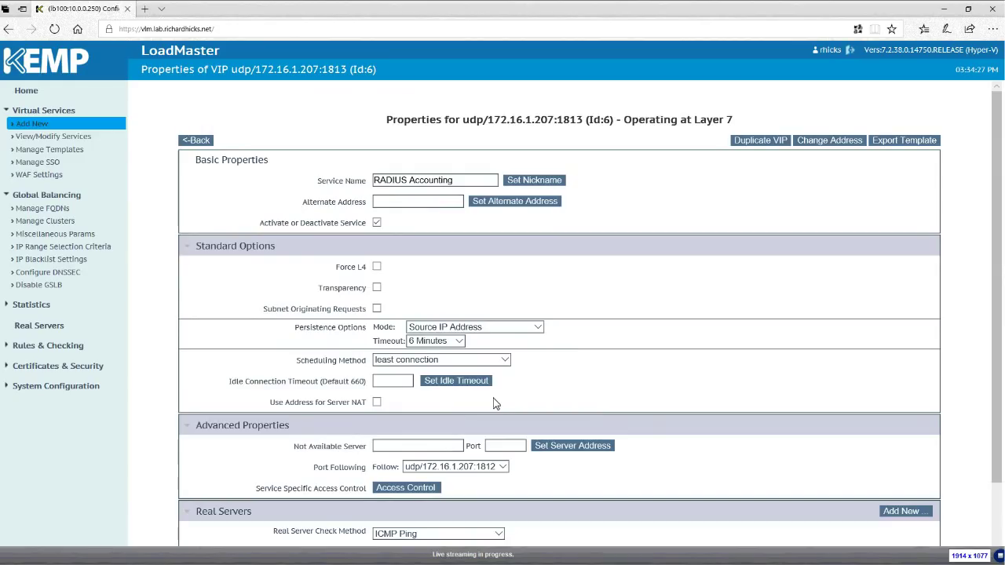
pyautogui.scroll(-2, 609, 377)
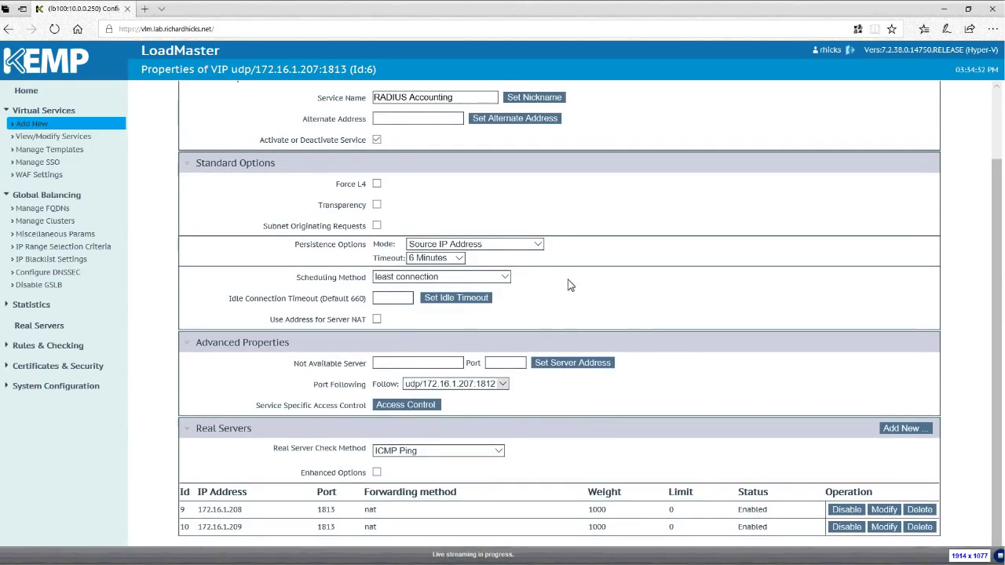
pyautogui.moveTo(504, 395)
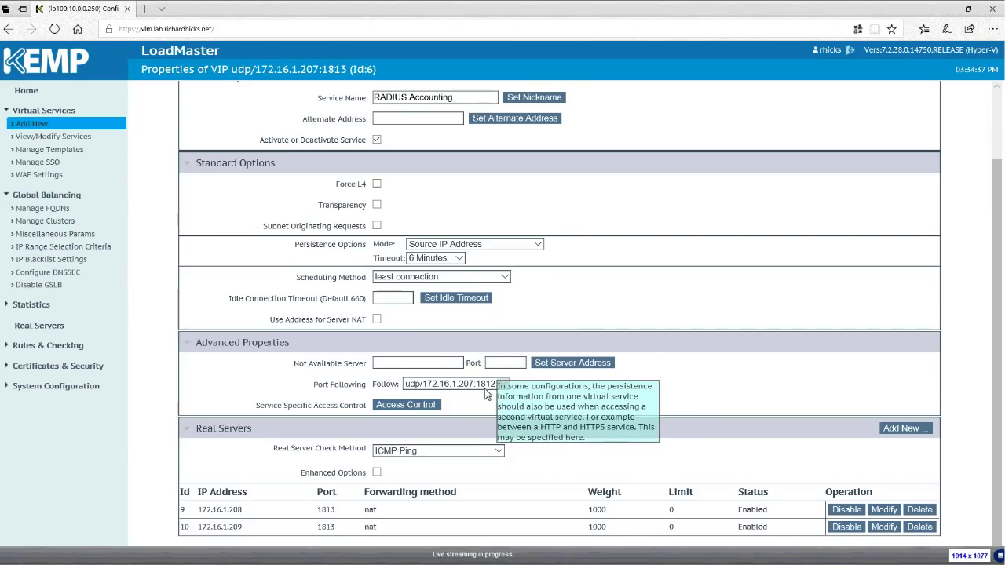
pyautogui.scroll(2, 574, 193)
pyautogui.scroll(-1, 594, 202)
pyautogui.scroll(1, 595, 202)
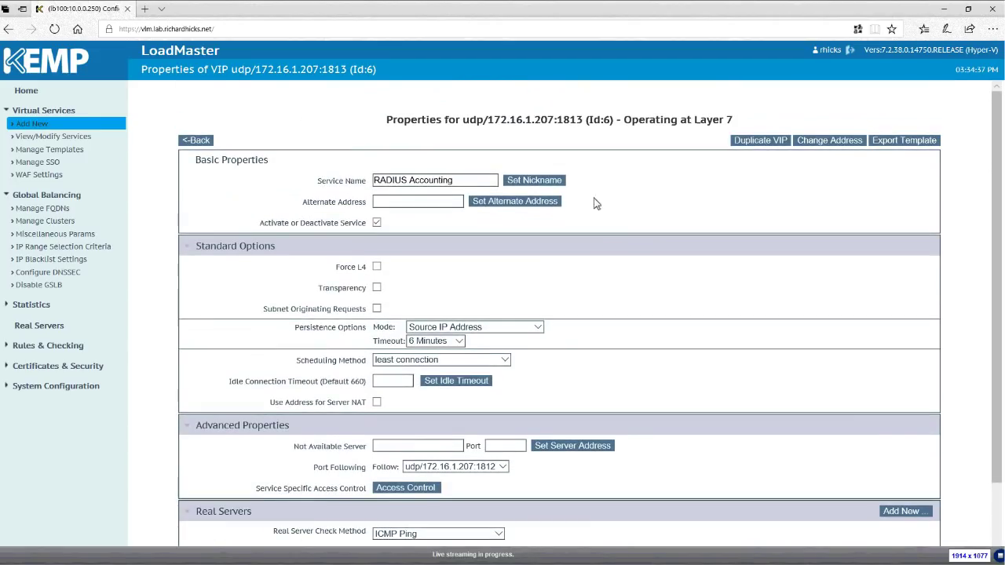
pyautogui.click(197, 142)
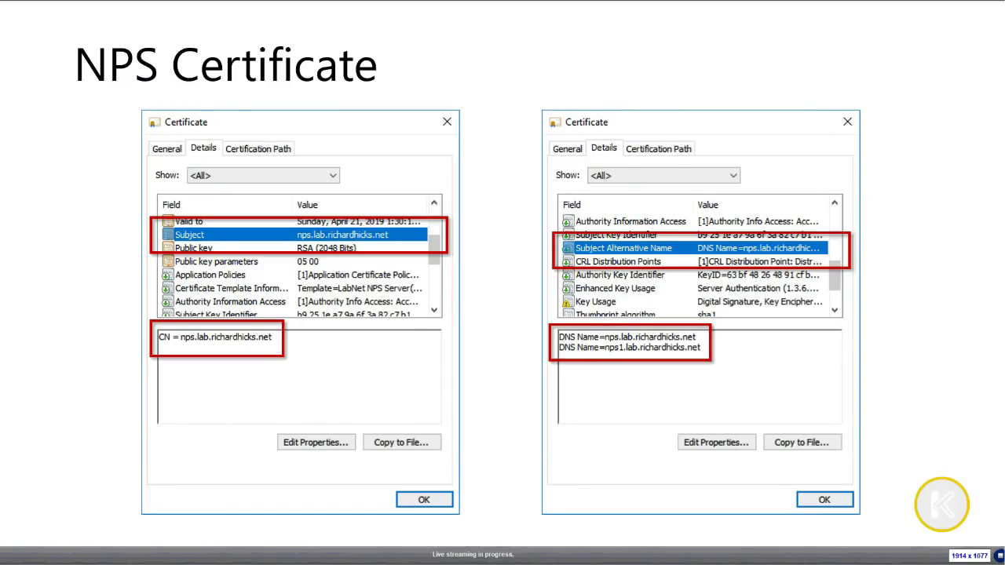
pyautogui.press('Right')
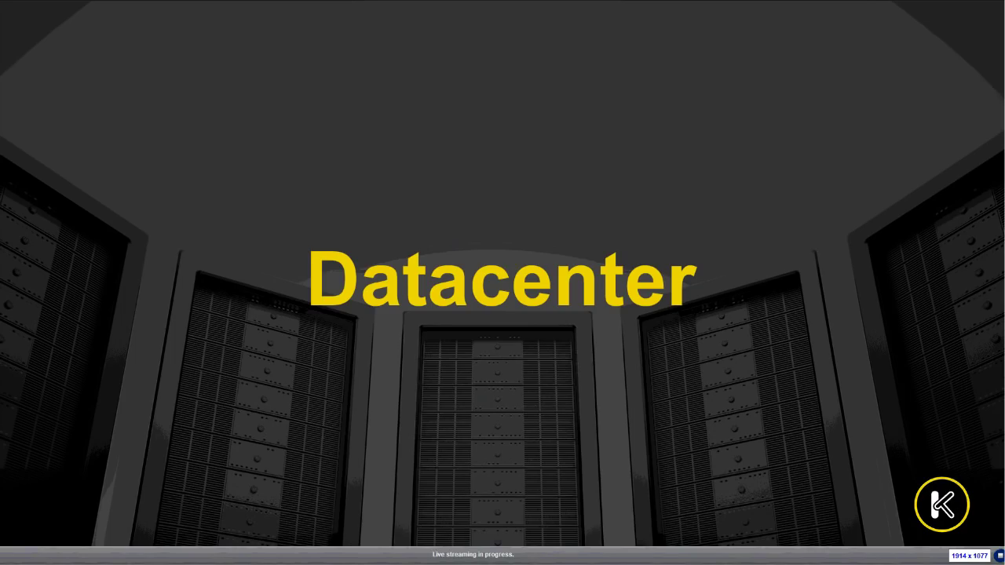
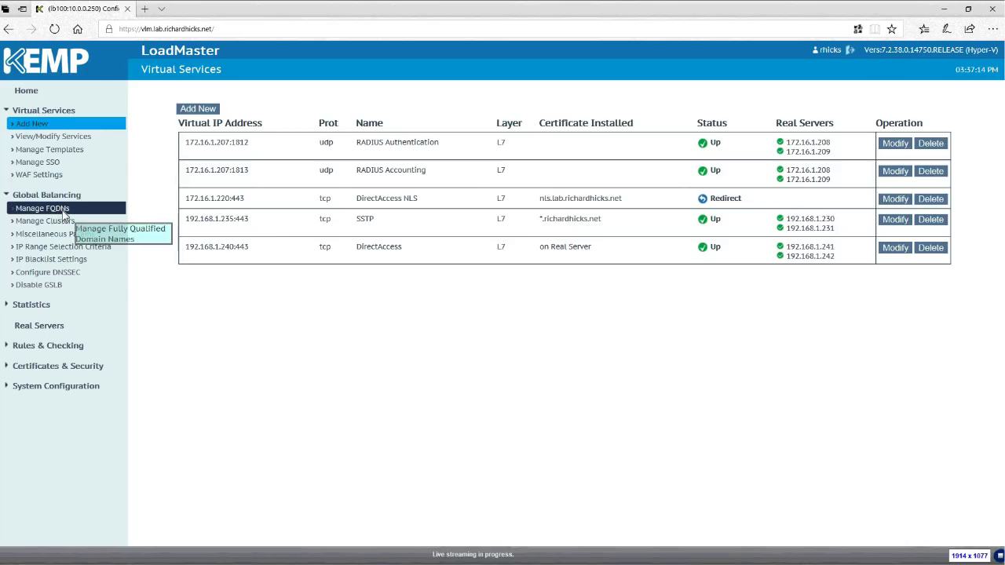
# - Add the fully qualified domain name vpn.example.net to global balancing
pyautogui.click(65, 212)
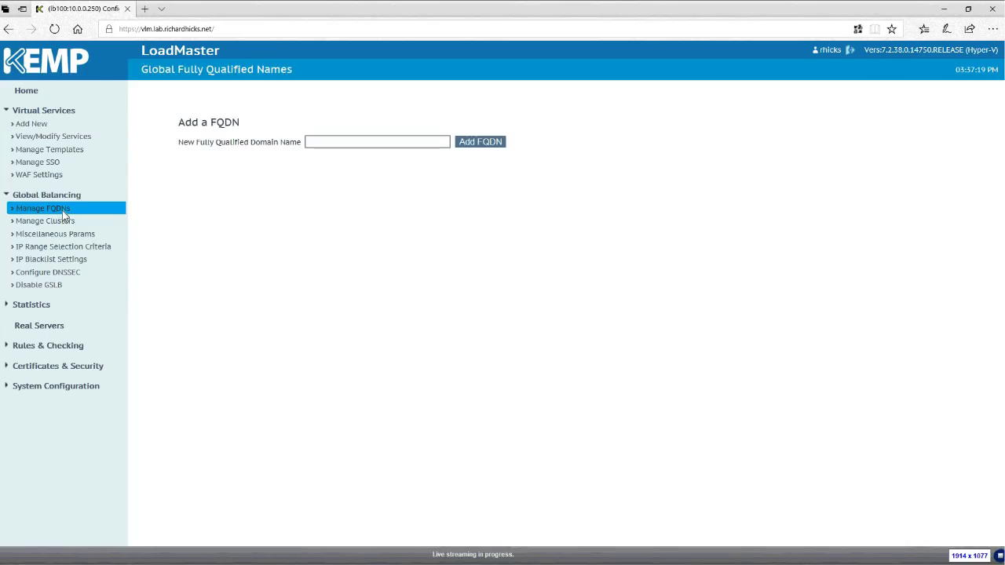
pyautogui.click(374, 145)
pyautogui.write('vpn.example.net')
pyautogui.click(476, 143)
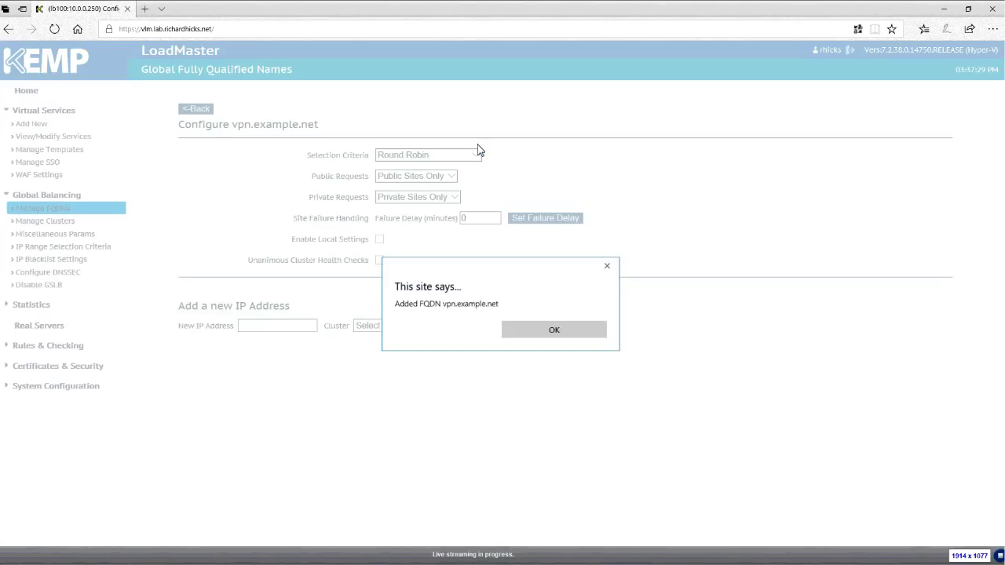
pyautogui.click(543, 338)
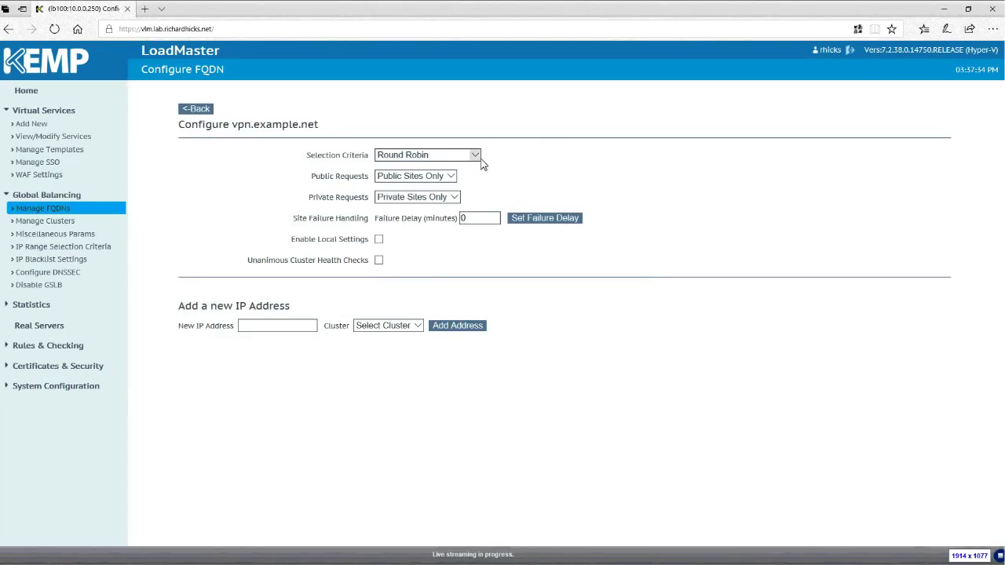
# - Set the selection criteria of vpn.example.net to Fixed Weighting
pyautogui.moveTo(470, 166)
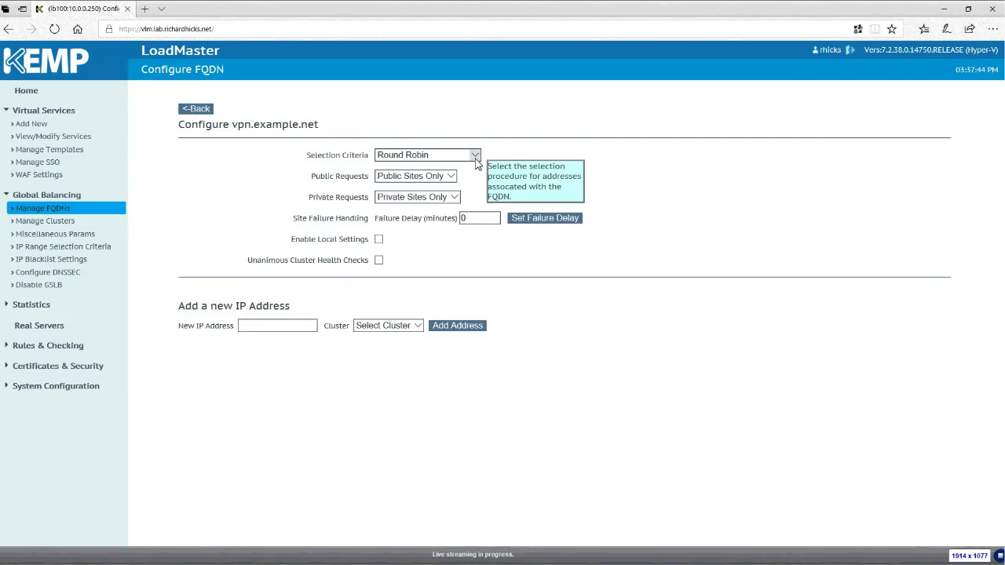
pyautogui.click(474, 155)
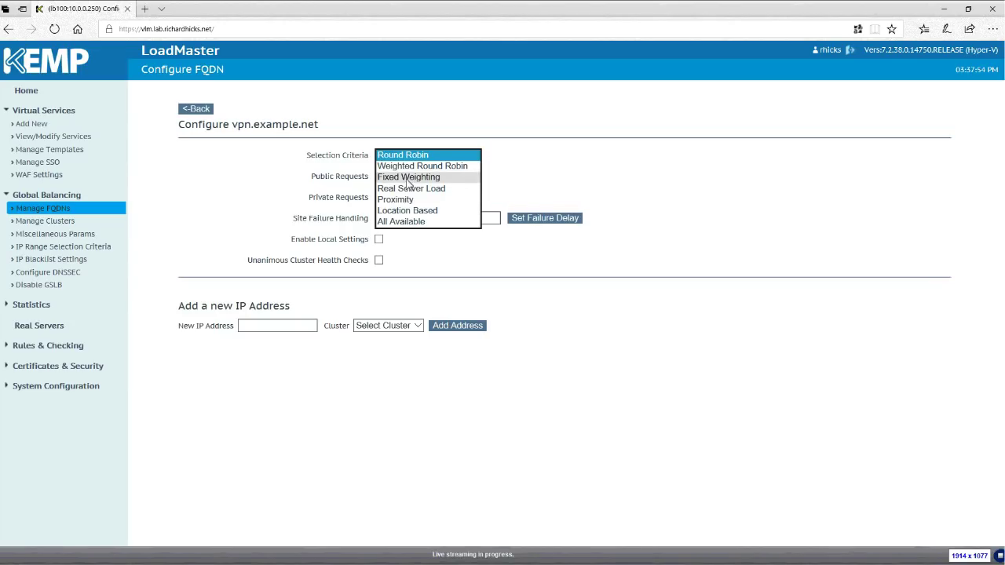
pyautogui.click(451, 182)
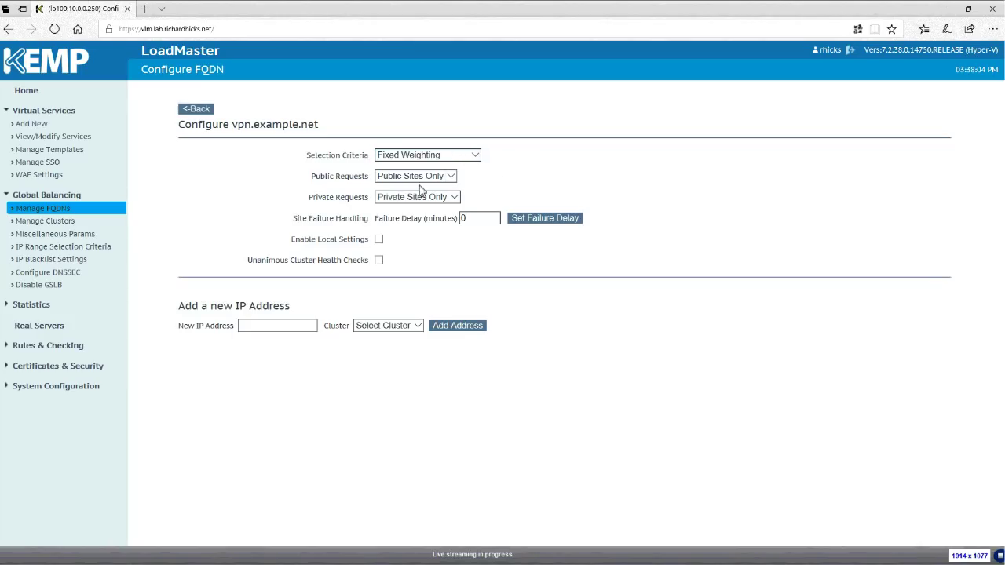
# - Add the IP addresses 203.0.113.200 and 192.0.2.200 to the vpn.example.net FQDN
pyautogui.write('203.0.113.200')
pyautogui.click(458, 328)
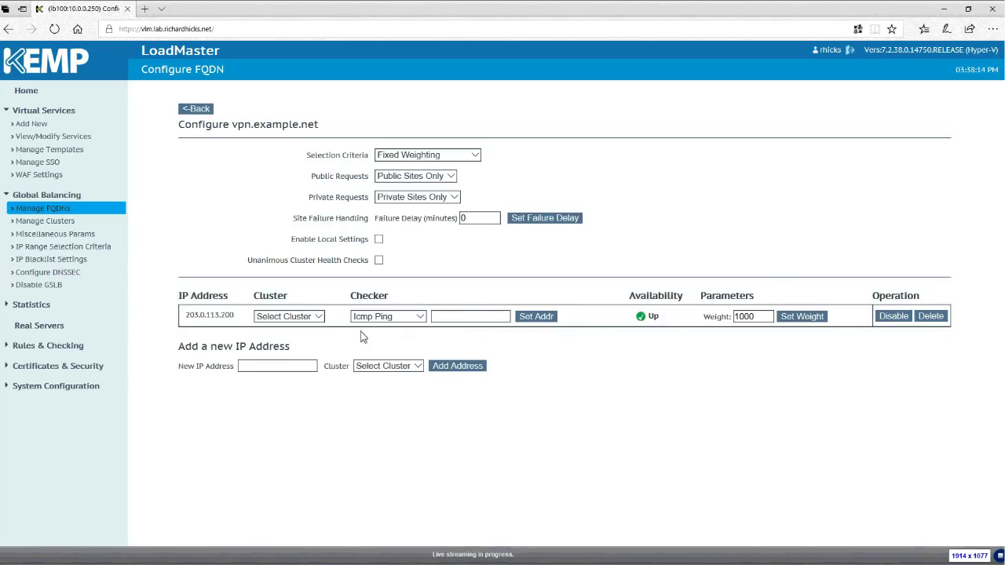
pyautogui.click(246, 367)
pyautogui.write('192.0.2.200')
pyautogui.click(460, 366)
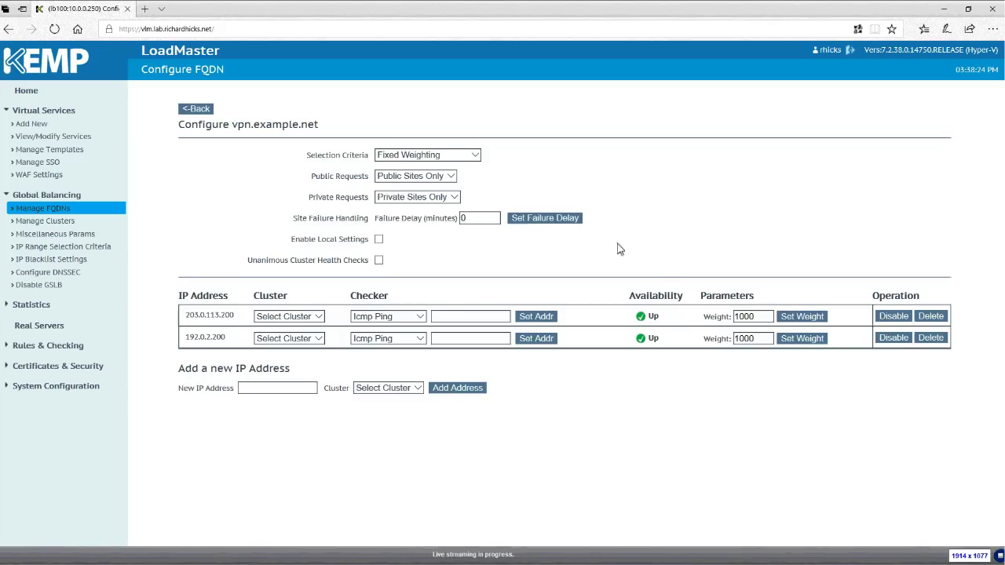
# - Set the weight of the 192.0.2.200 address to 500
pyautogui.doubleClick(766, 321)
pyautogui.doubleClick(754, 340)
pyautogui.write('500')
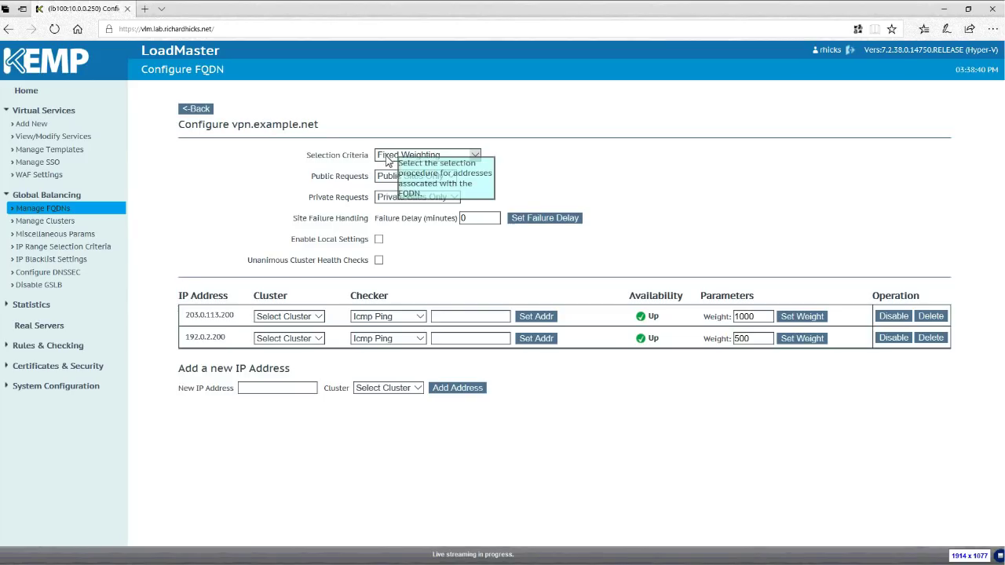
pyautogui.doubleClick(755, 318)
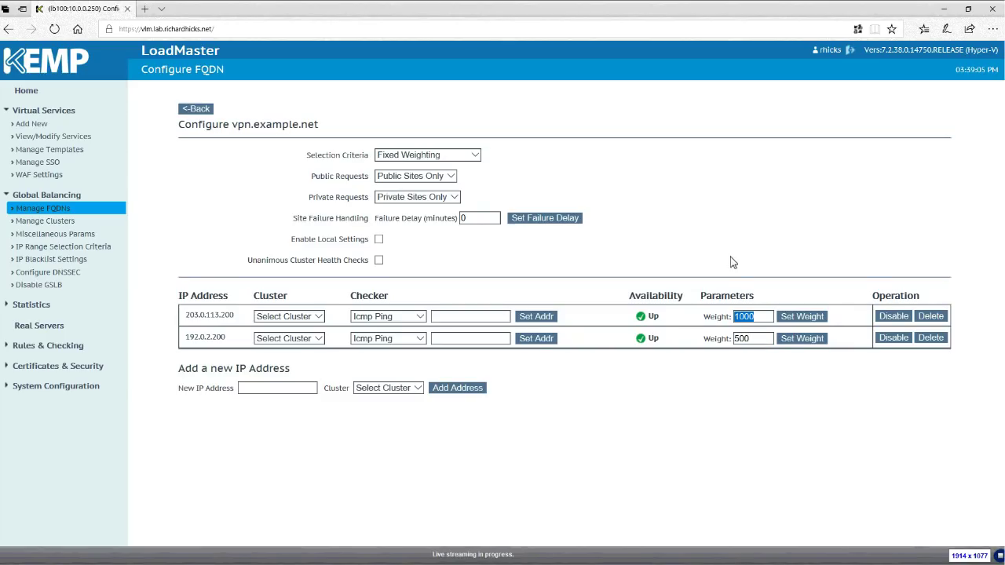
# - Change the selection criteria of vpn.example.net to Proximity and accept the location notice
pyautogui.click(466, 162)
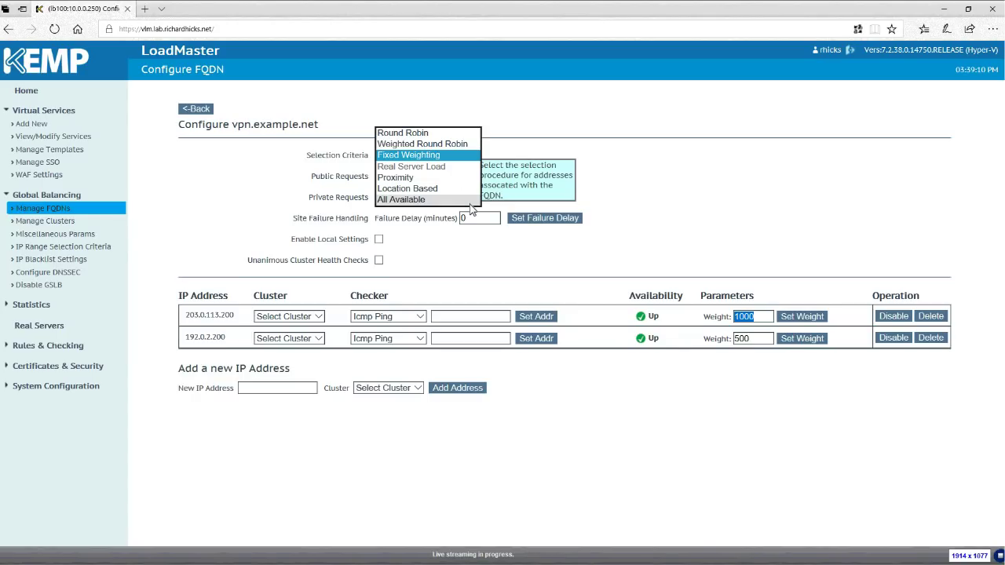
pyautogui.click(415, 179)
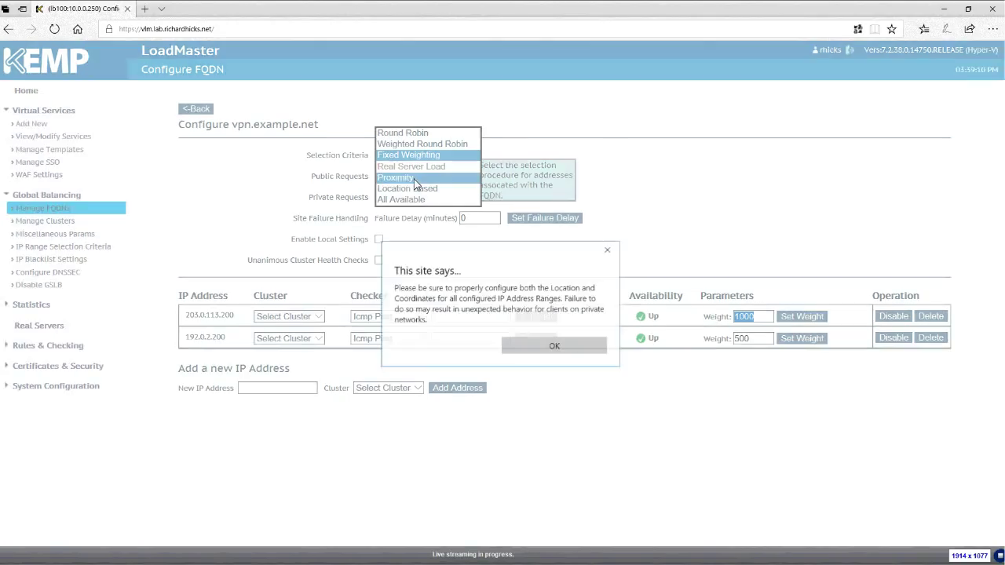
pyautogui.click(555, 346)
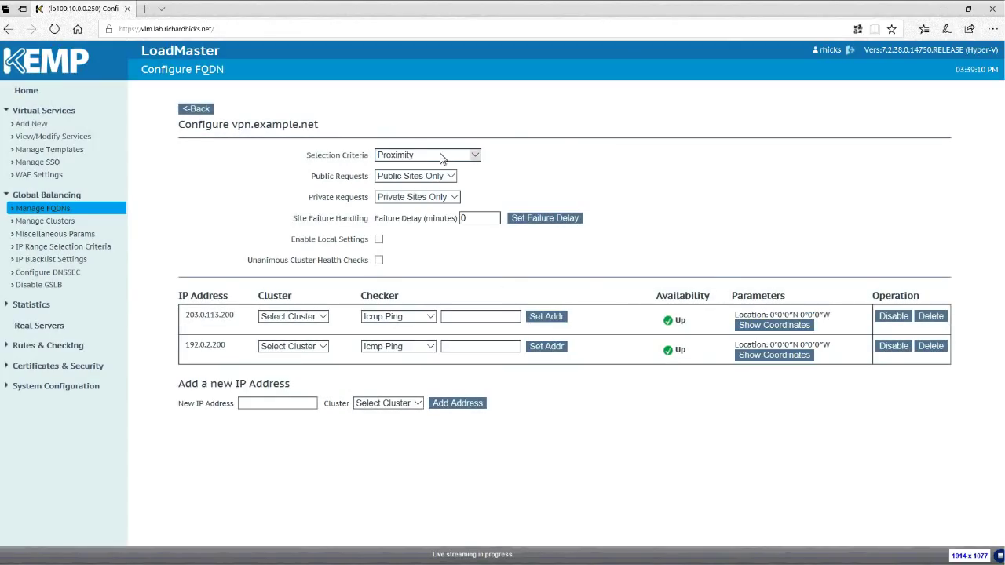